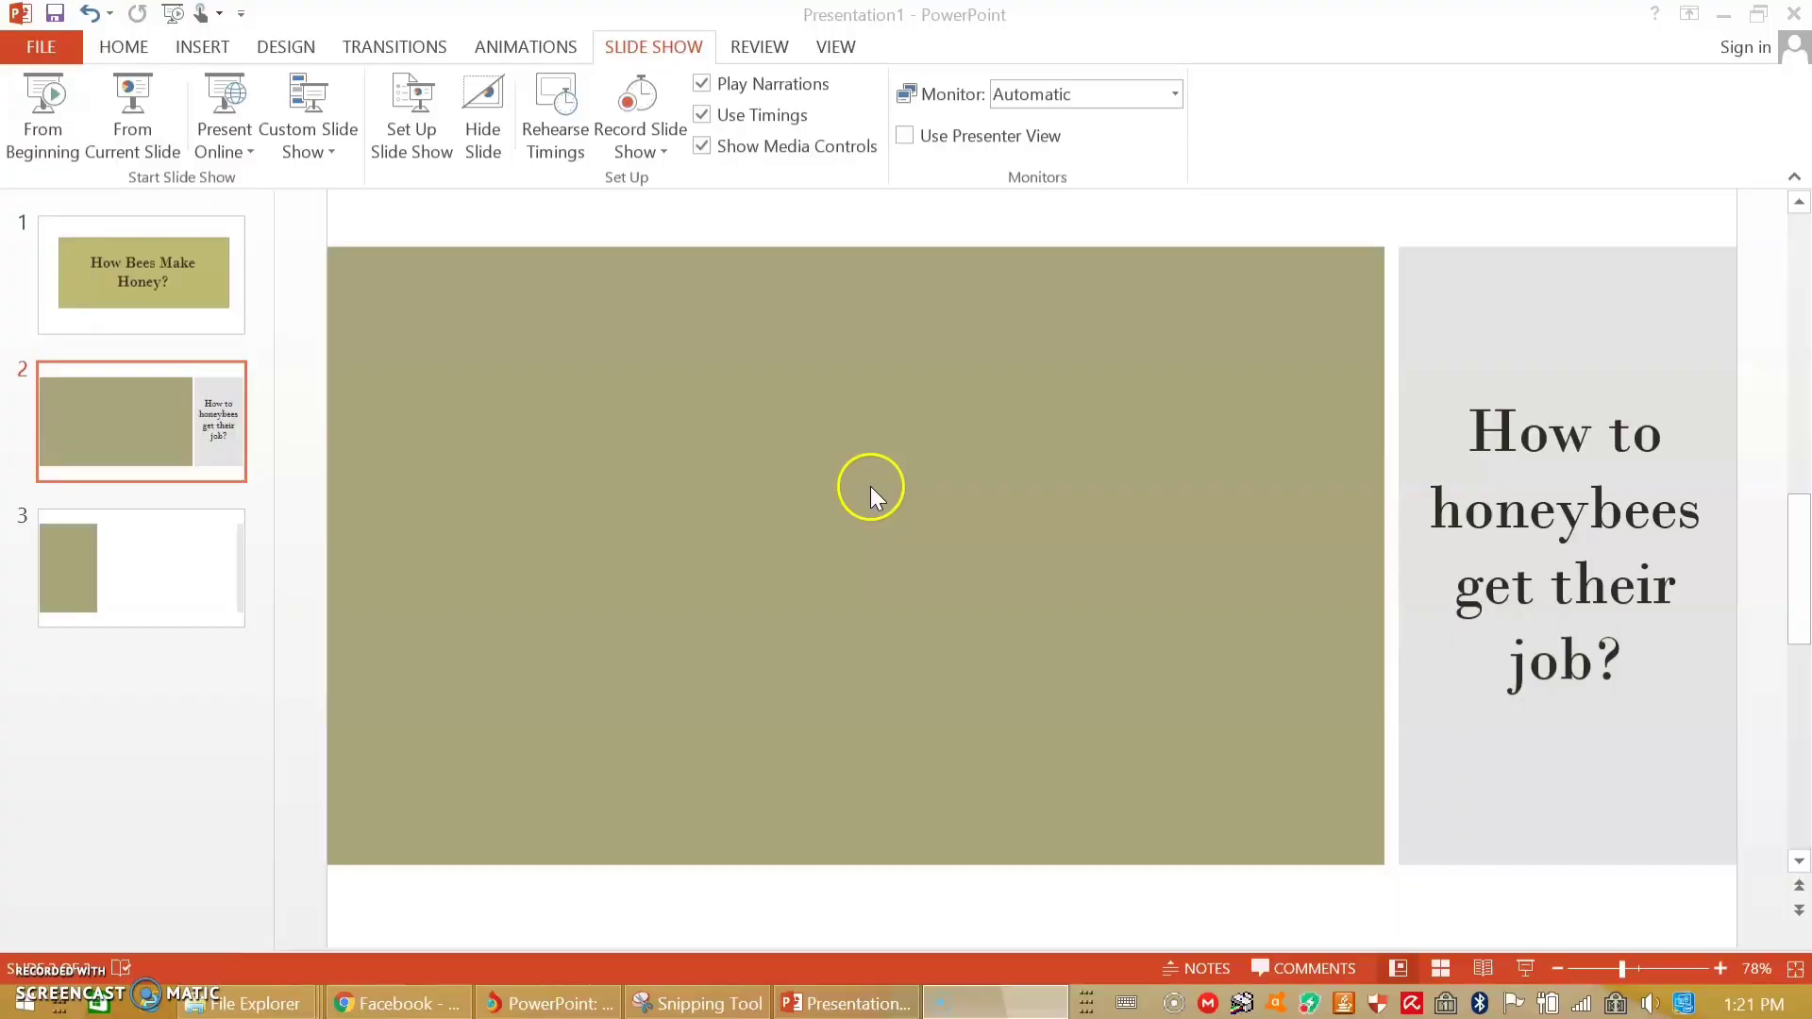
Open the Insert tab's Video dropdown for adding a video to slide 2
click(208, 55)
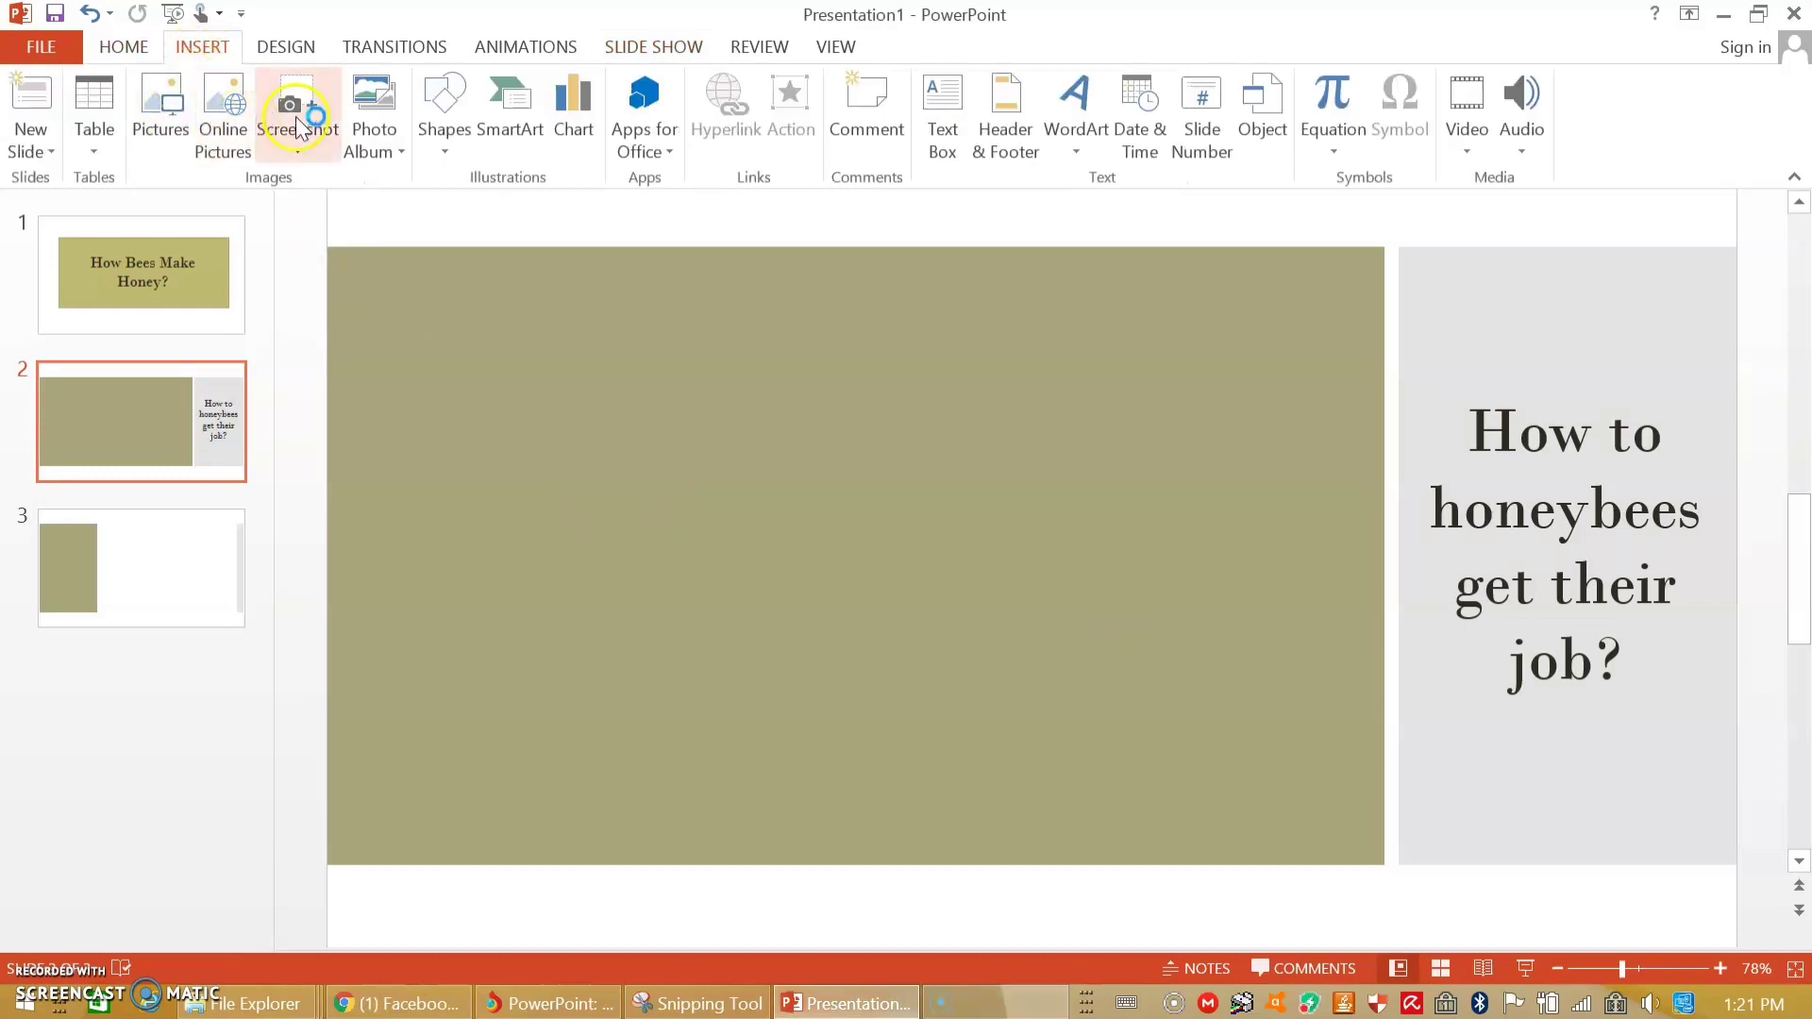
click(1013, 158)
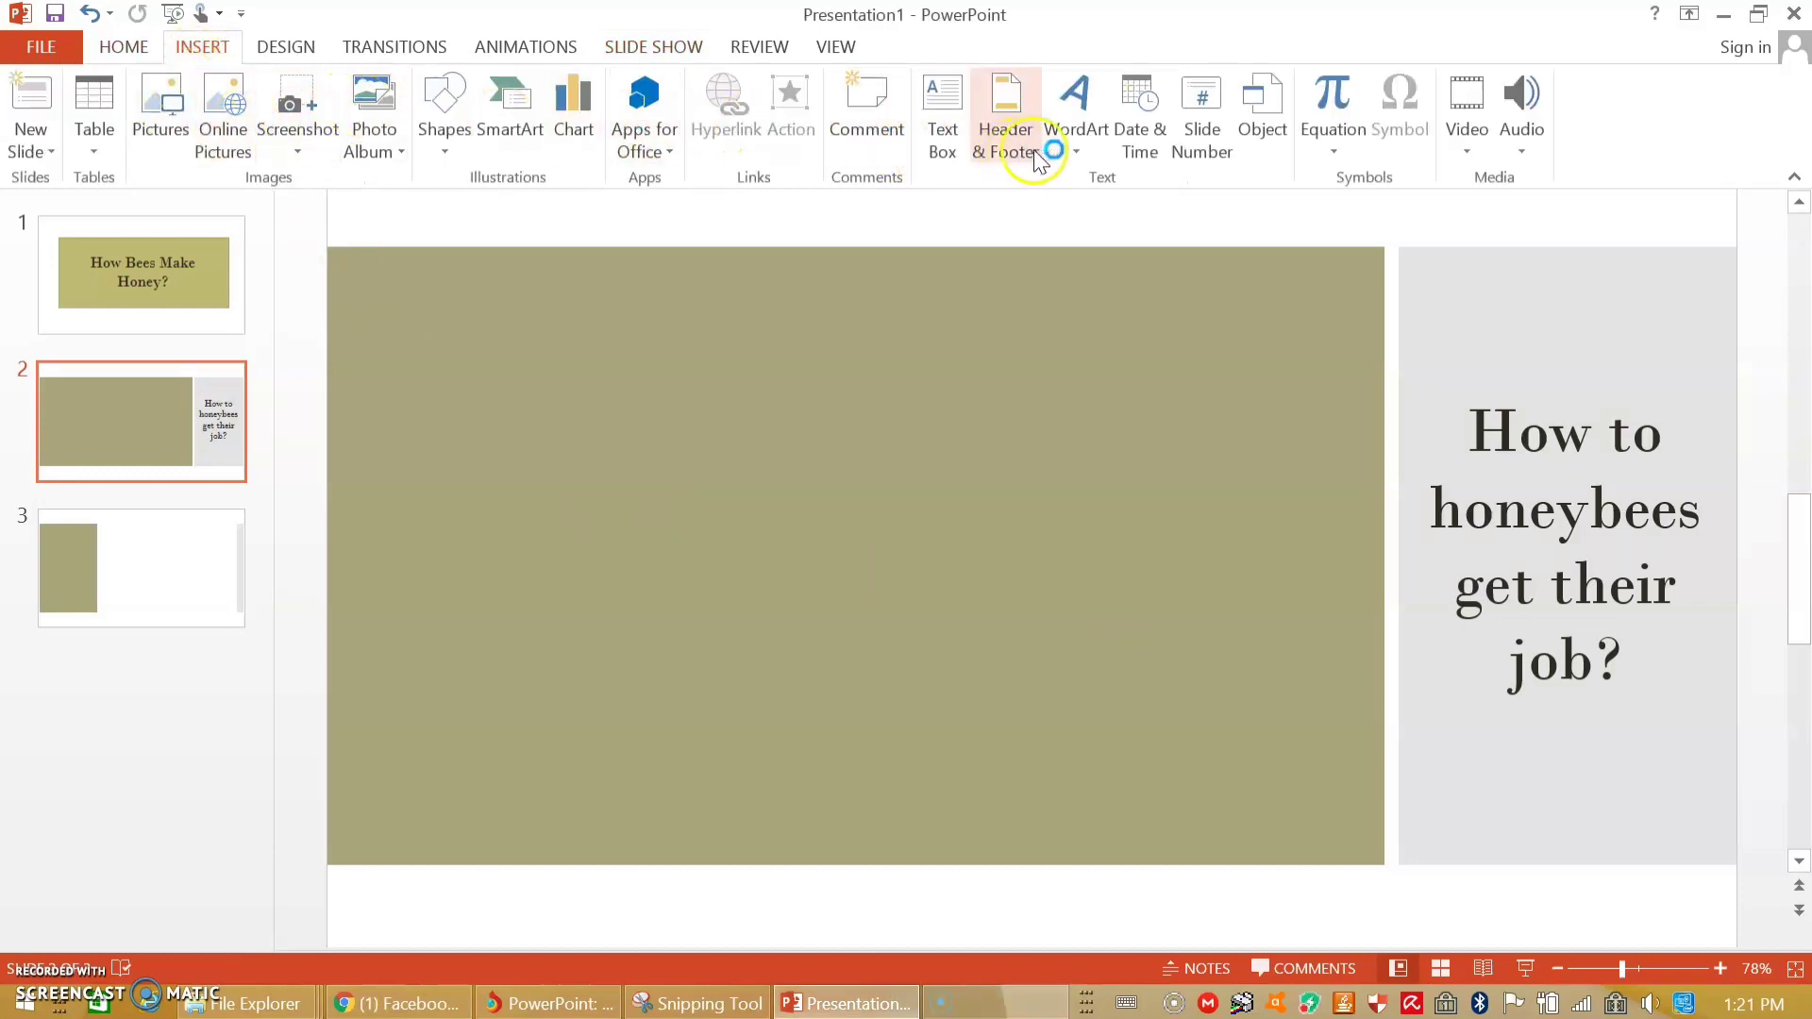
click(1464, 146)
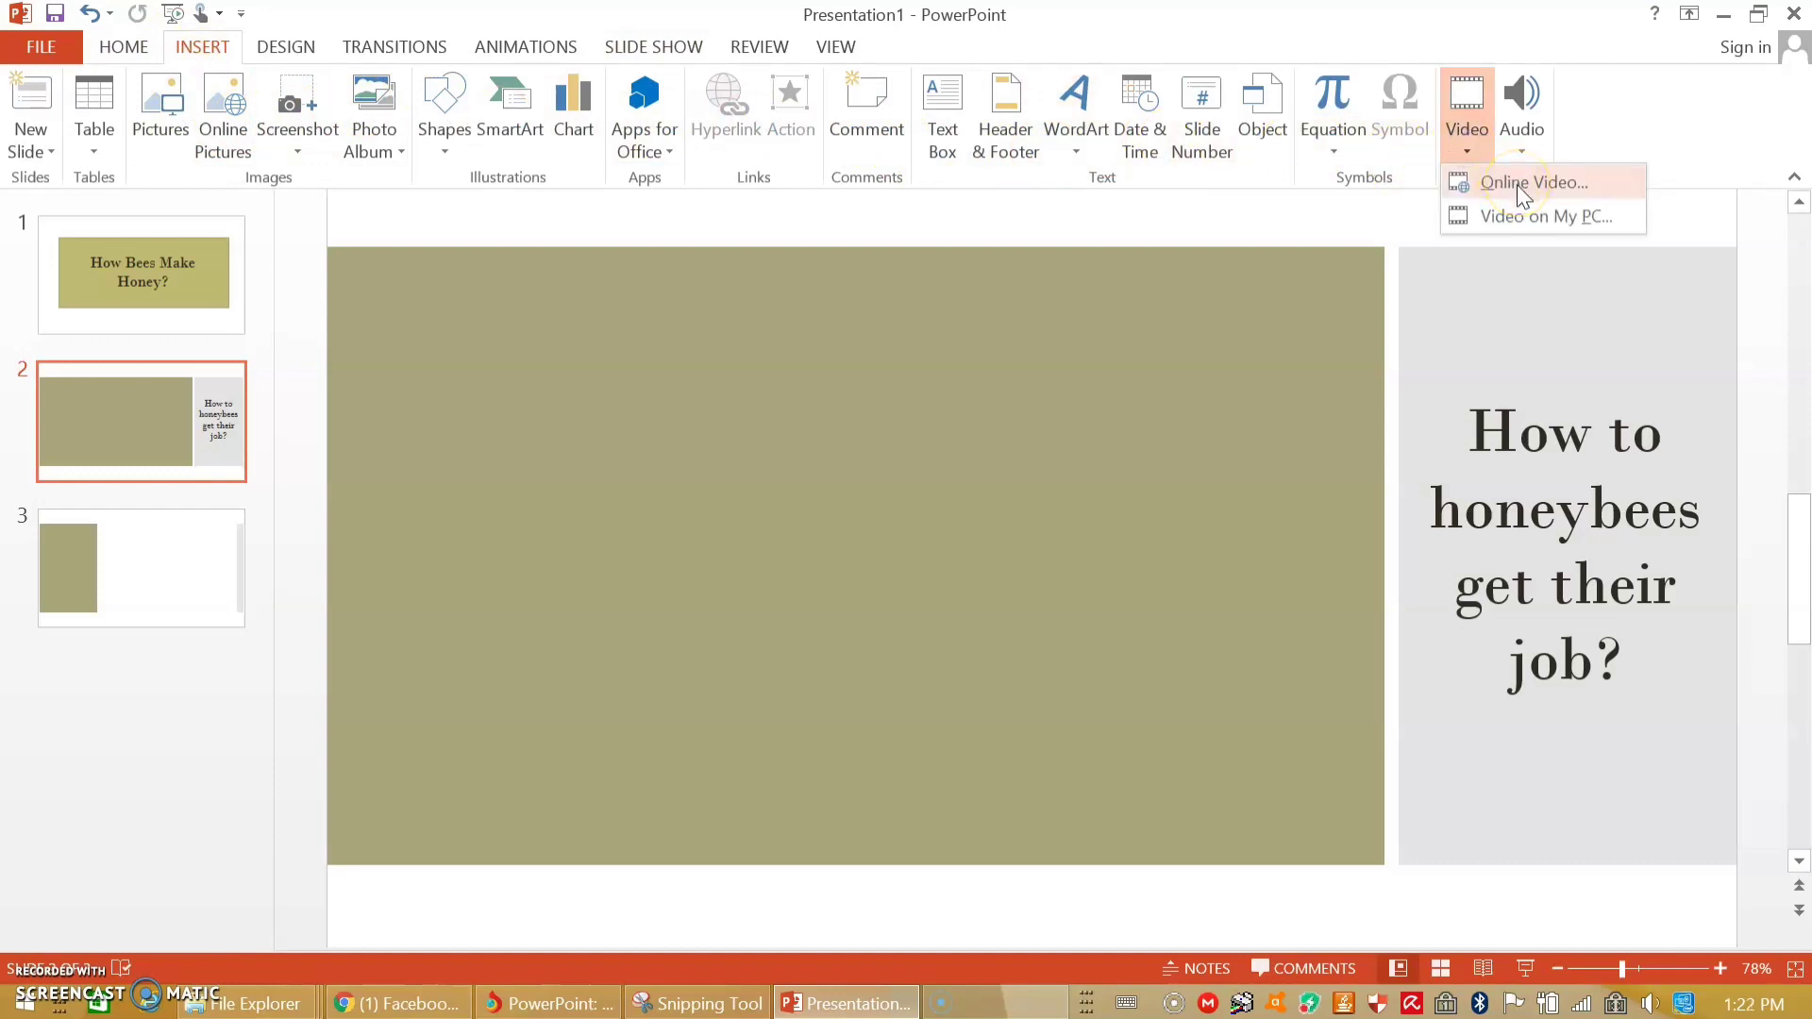
Insert the 'How bees turn nectar into honey' MP4 from the PC onto slide 2
click(1519, 214)
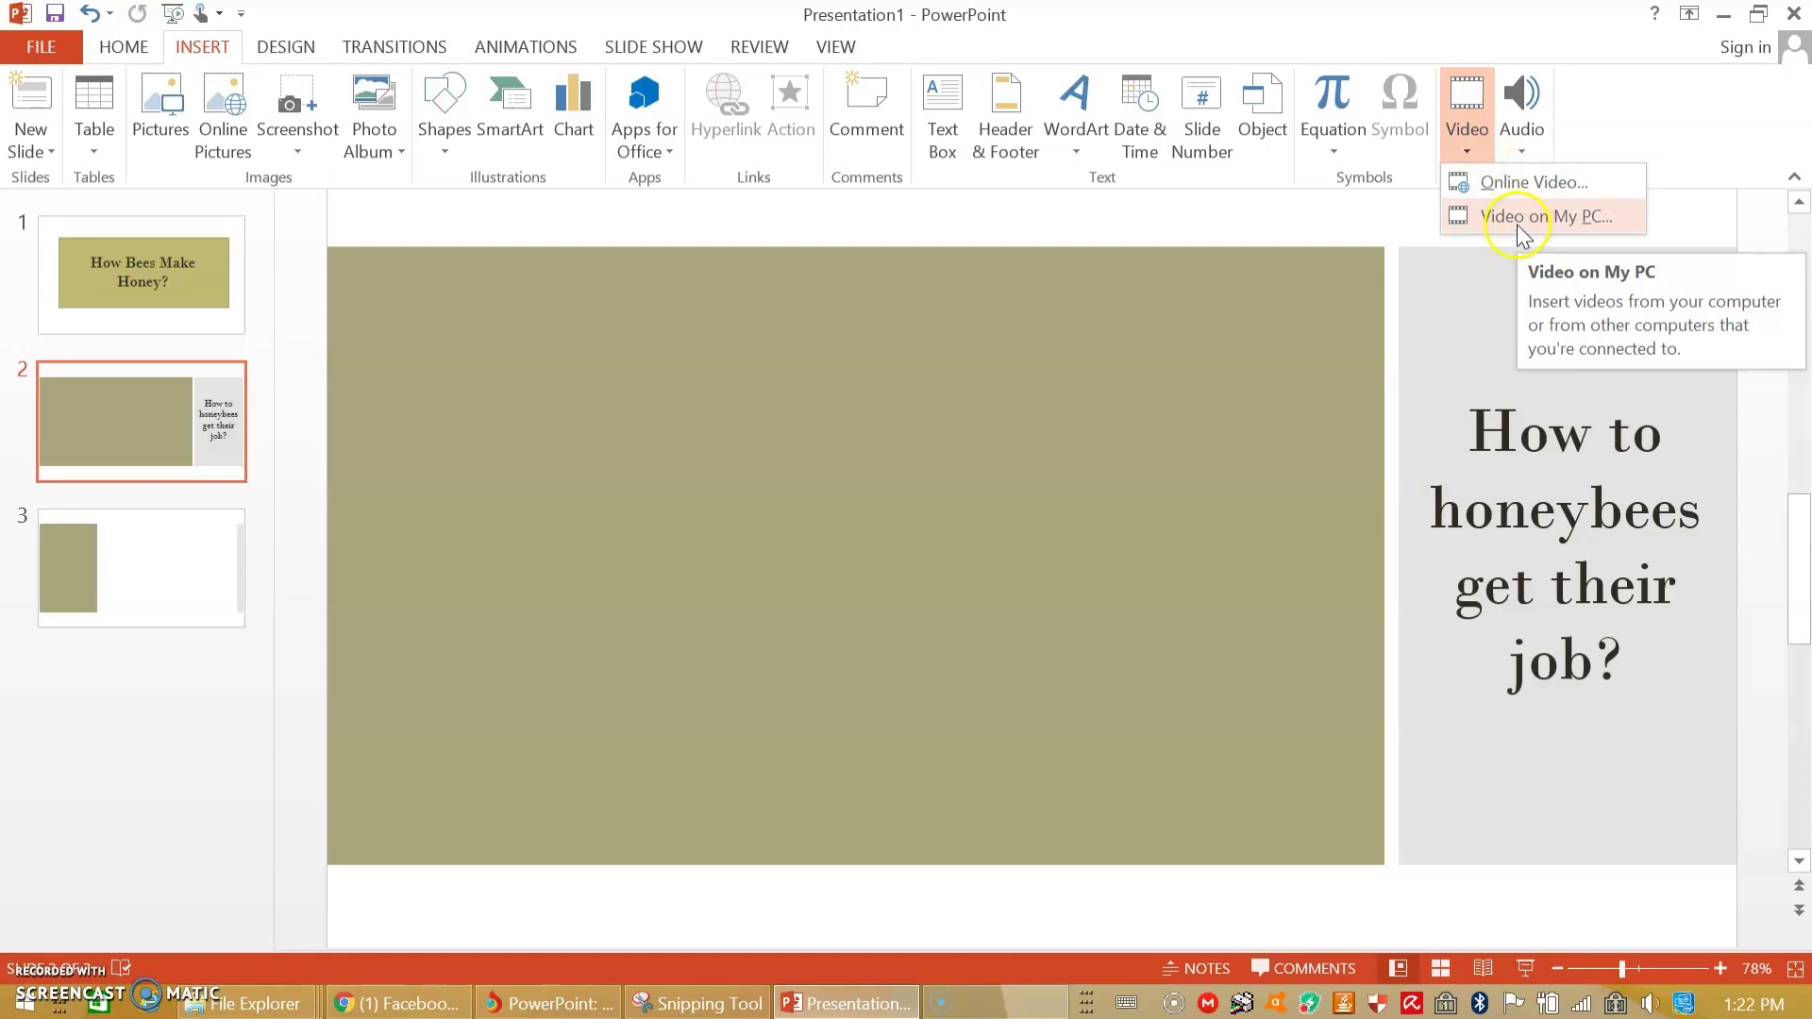
click(1531, 222)
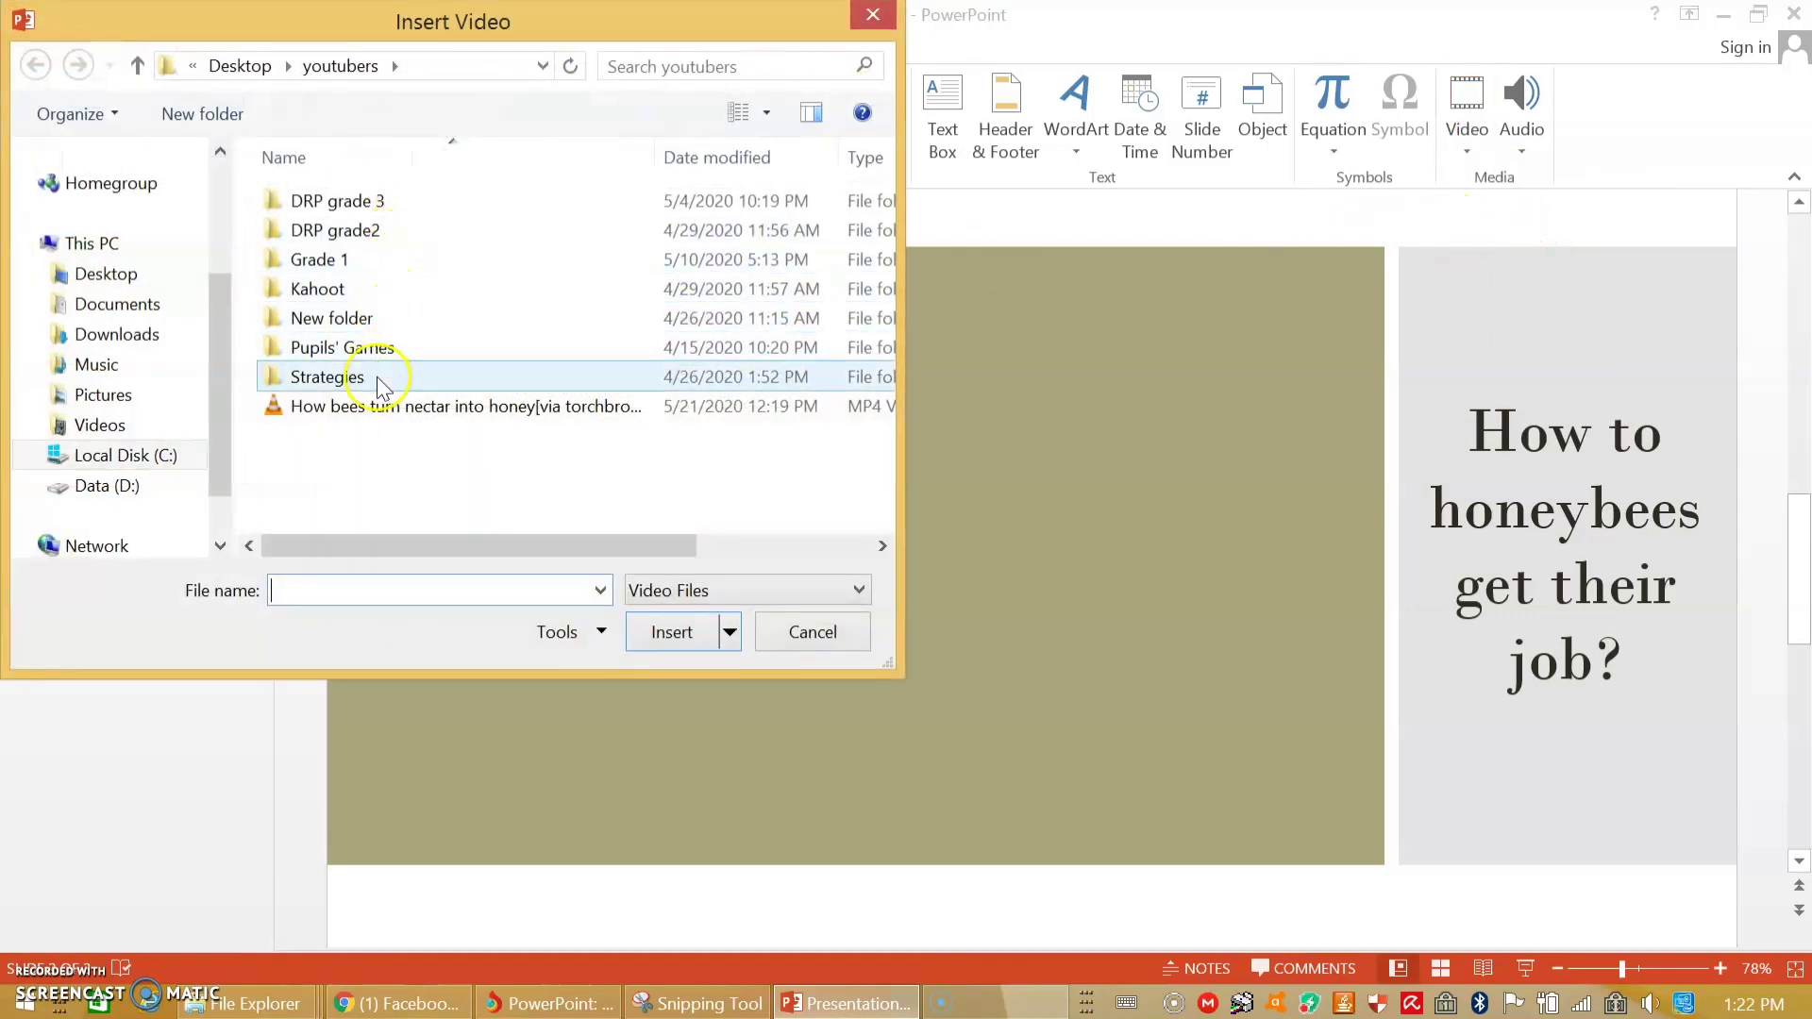
click(380, 409)
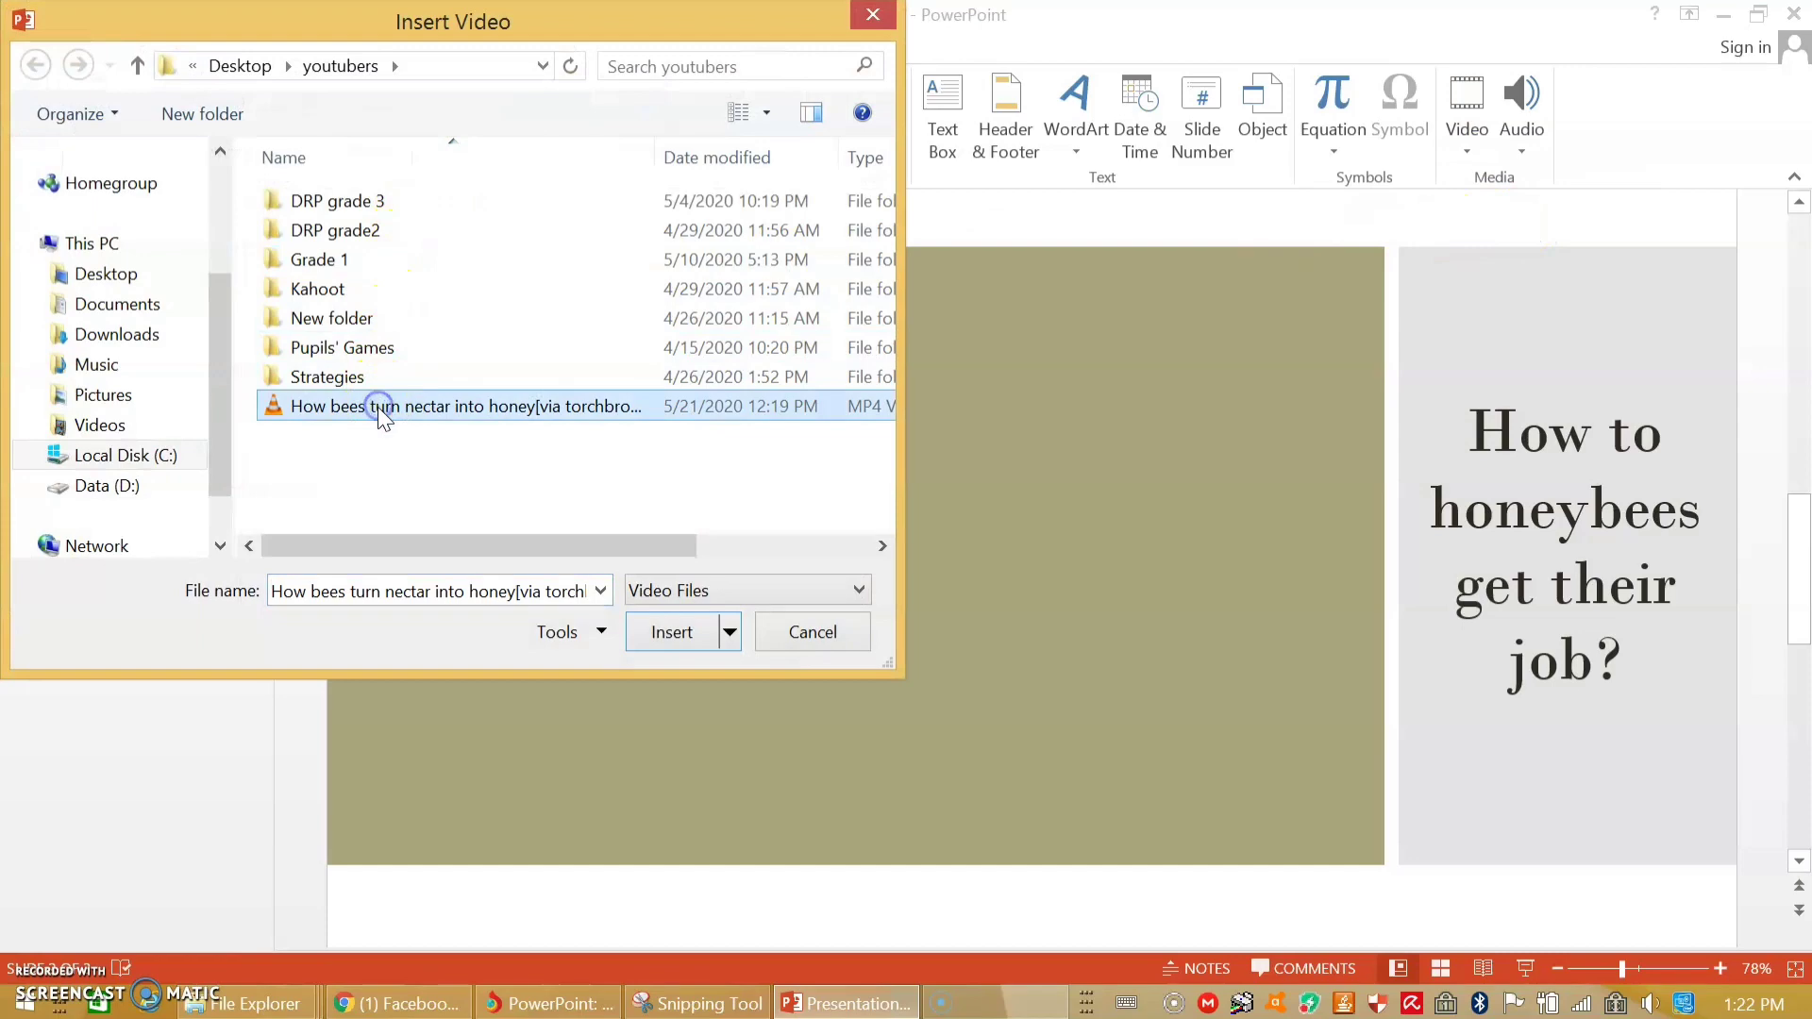
click(658, 642)
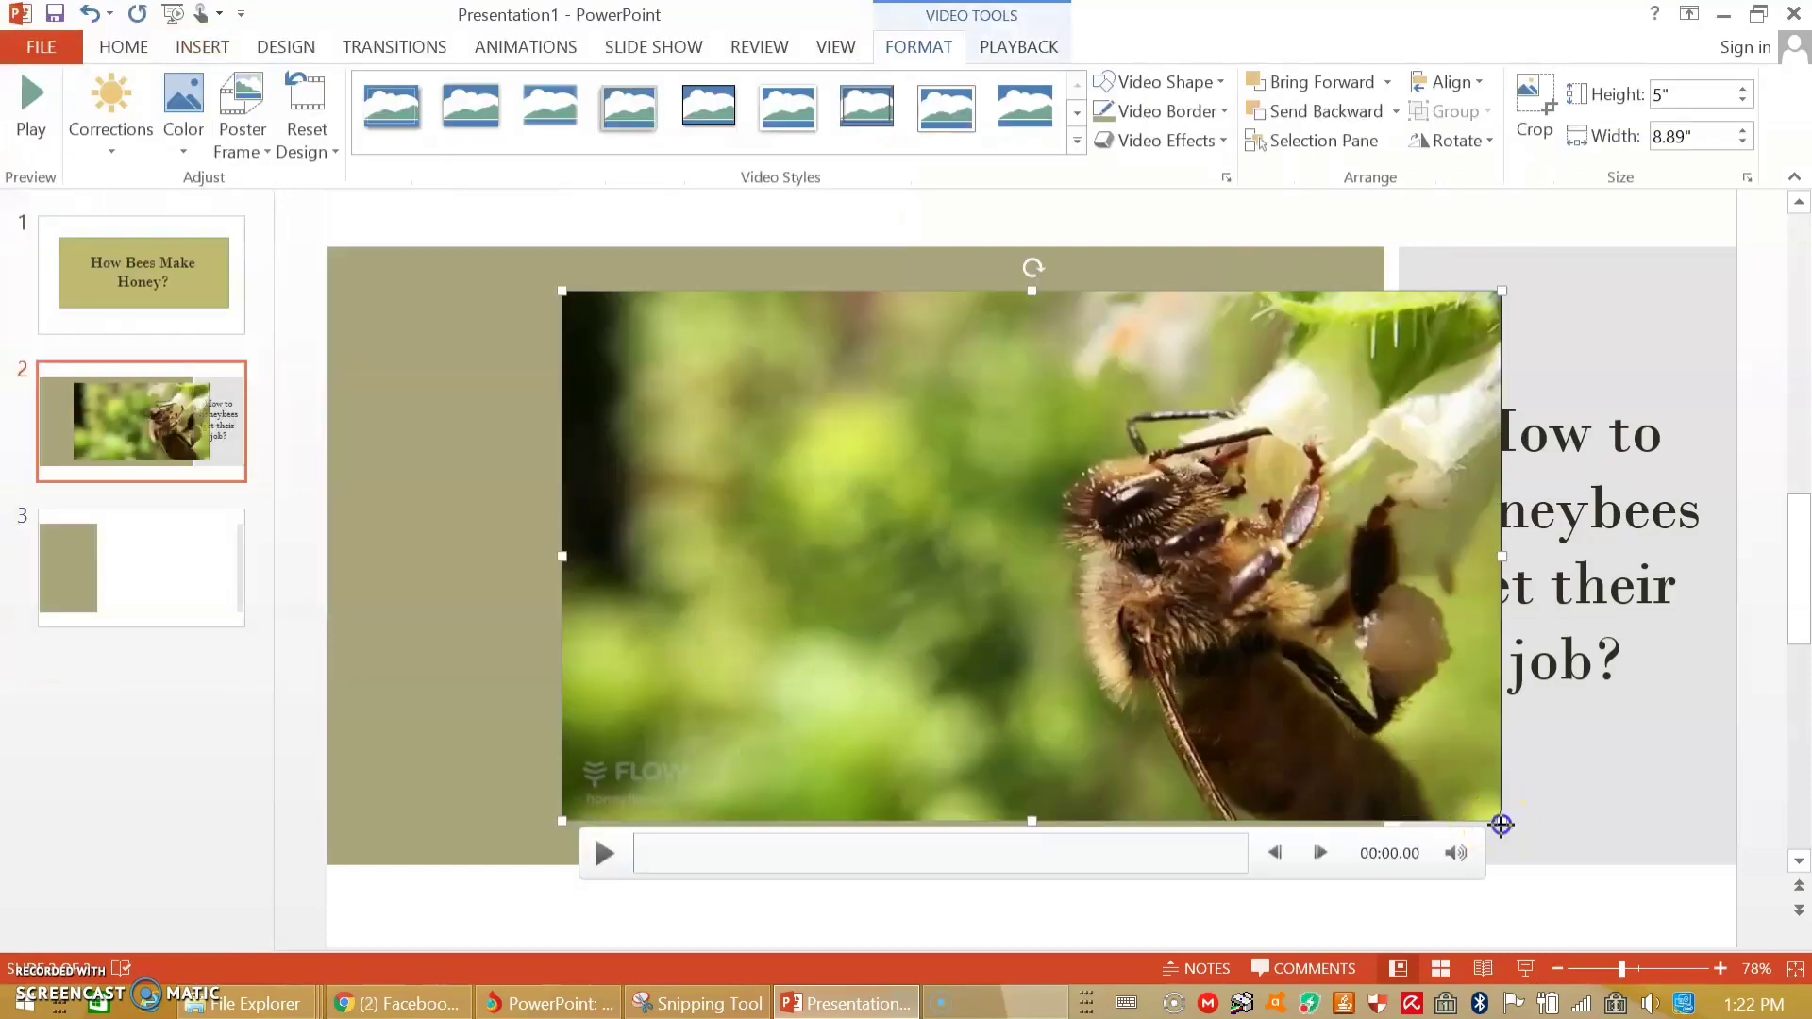
Resize the video to 3.67" by 6.53" and move it within the olive block
drag(1502, 824, 1303, 685)
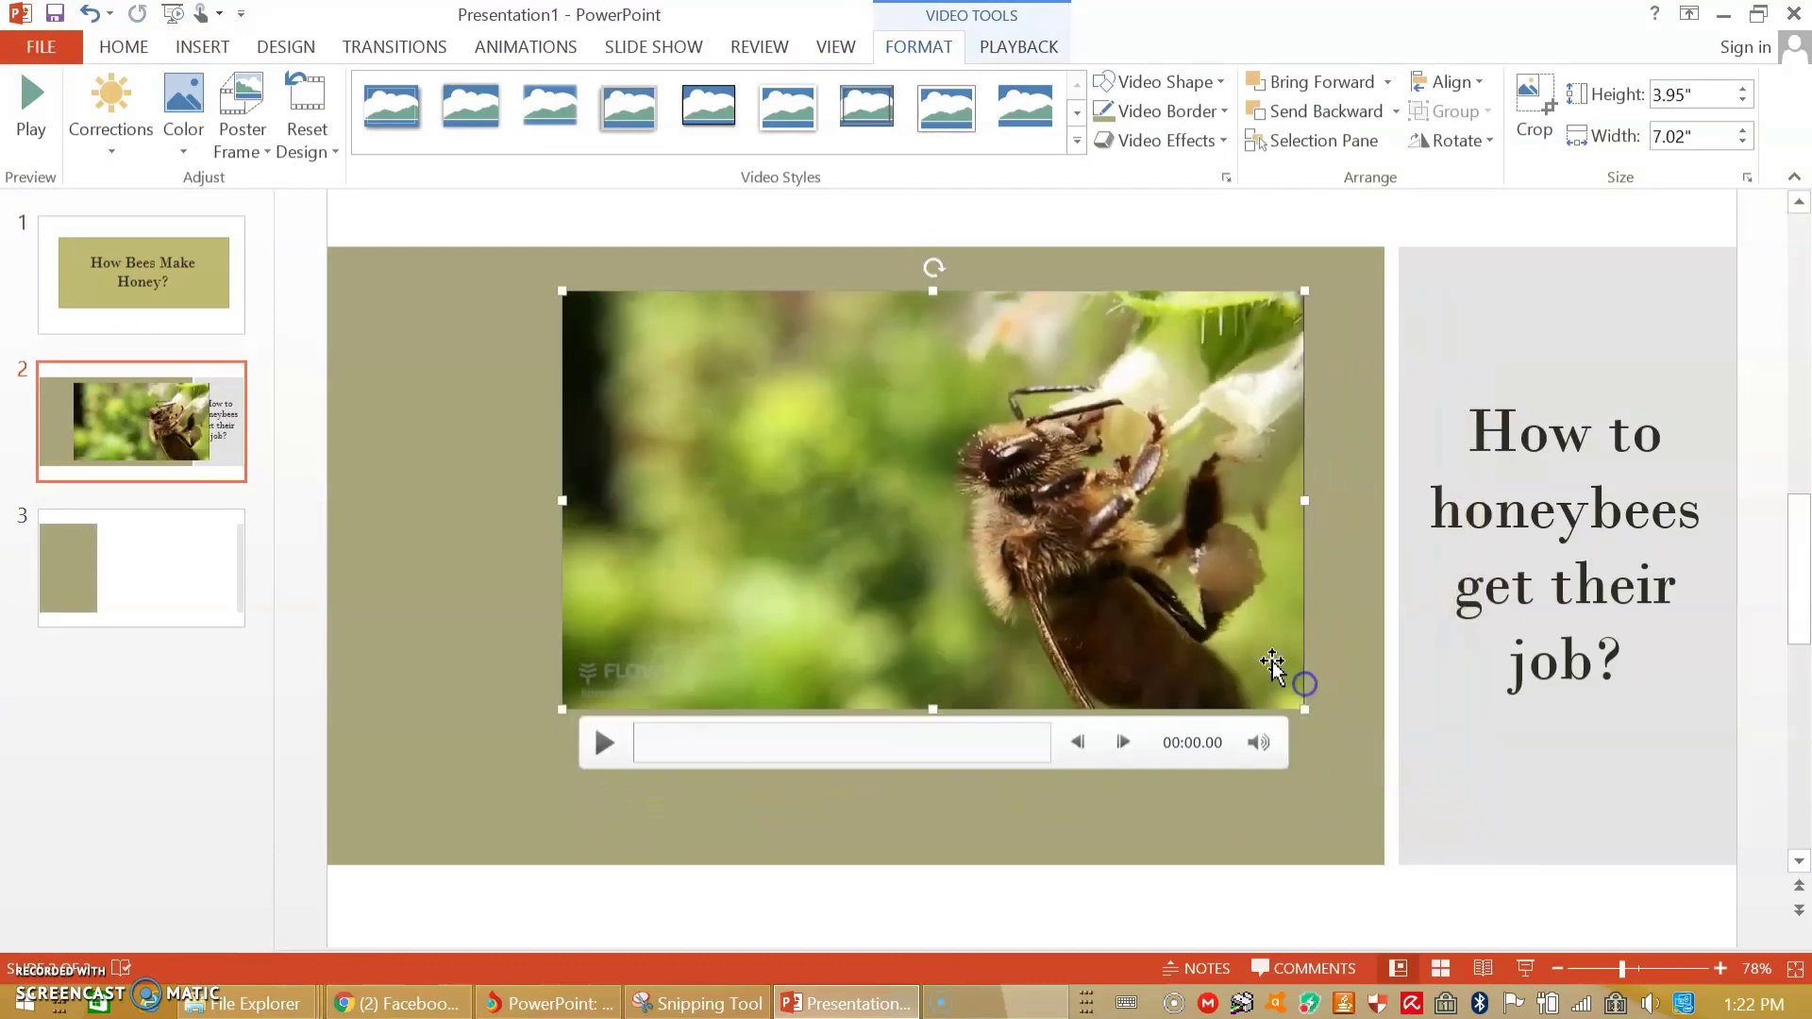
mouse_move(1146, 616)
mouse_down()
mouse_move(957, 732)
mouse_move(1107, 645)
mouse_move(1090, 663)
mouse_up()
click(1271, 750)
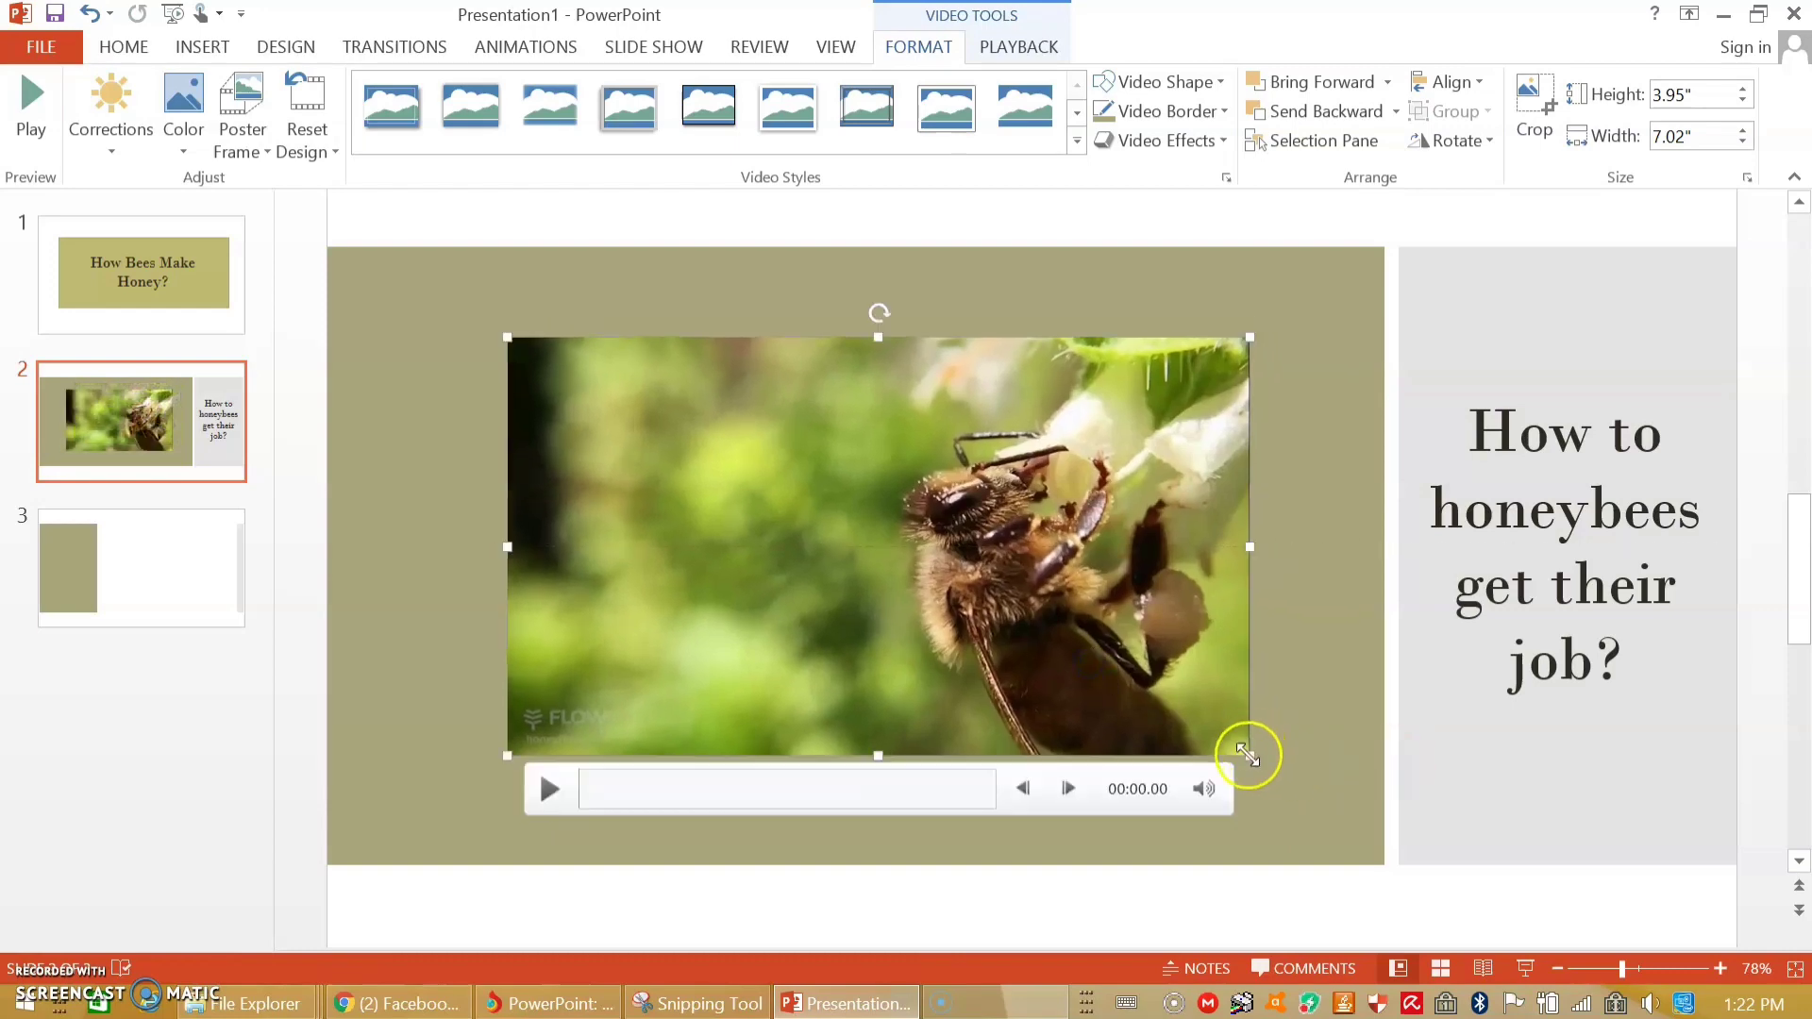
drag(1248, 755, 1207, 750)
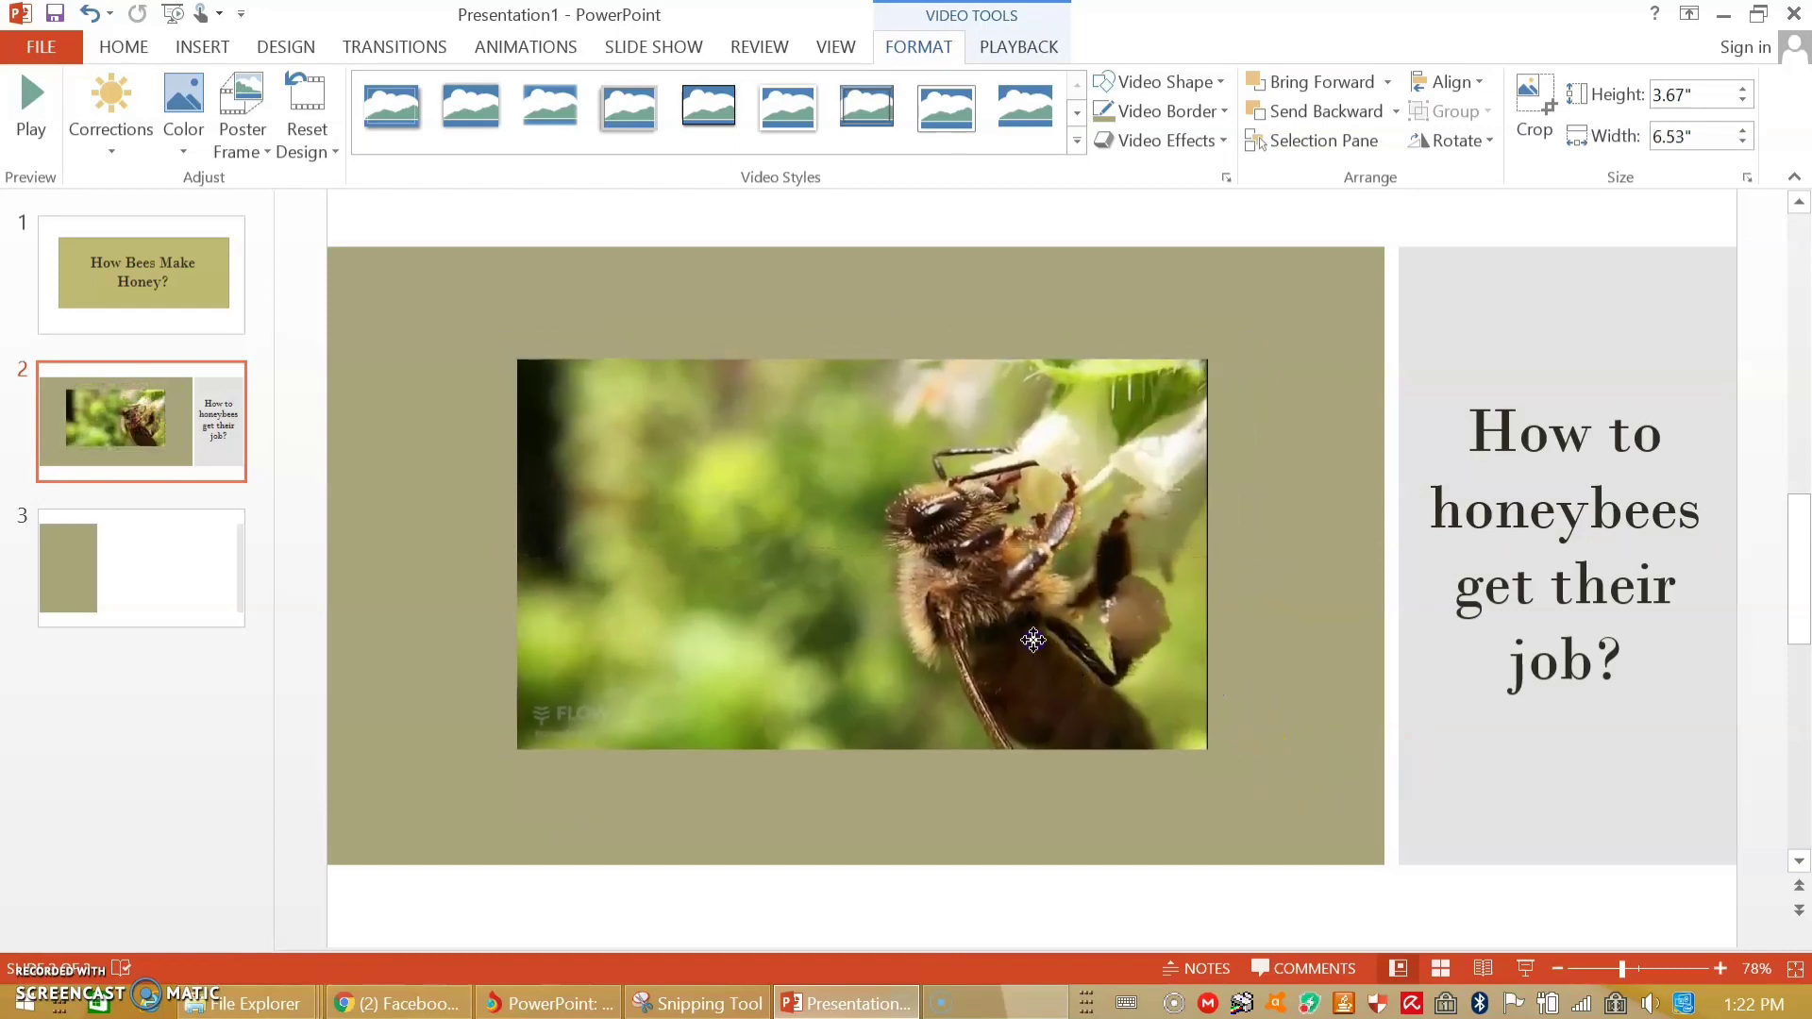
click(1006, 610)
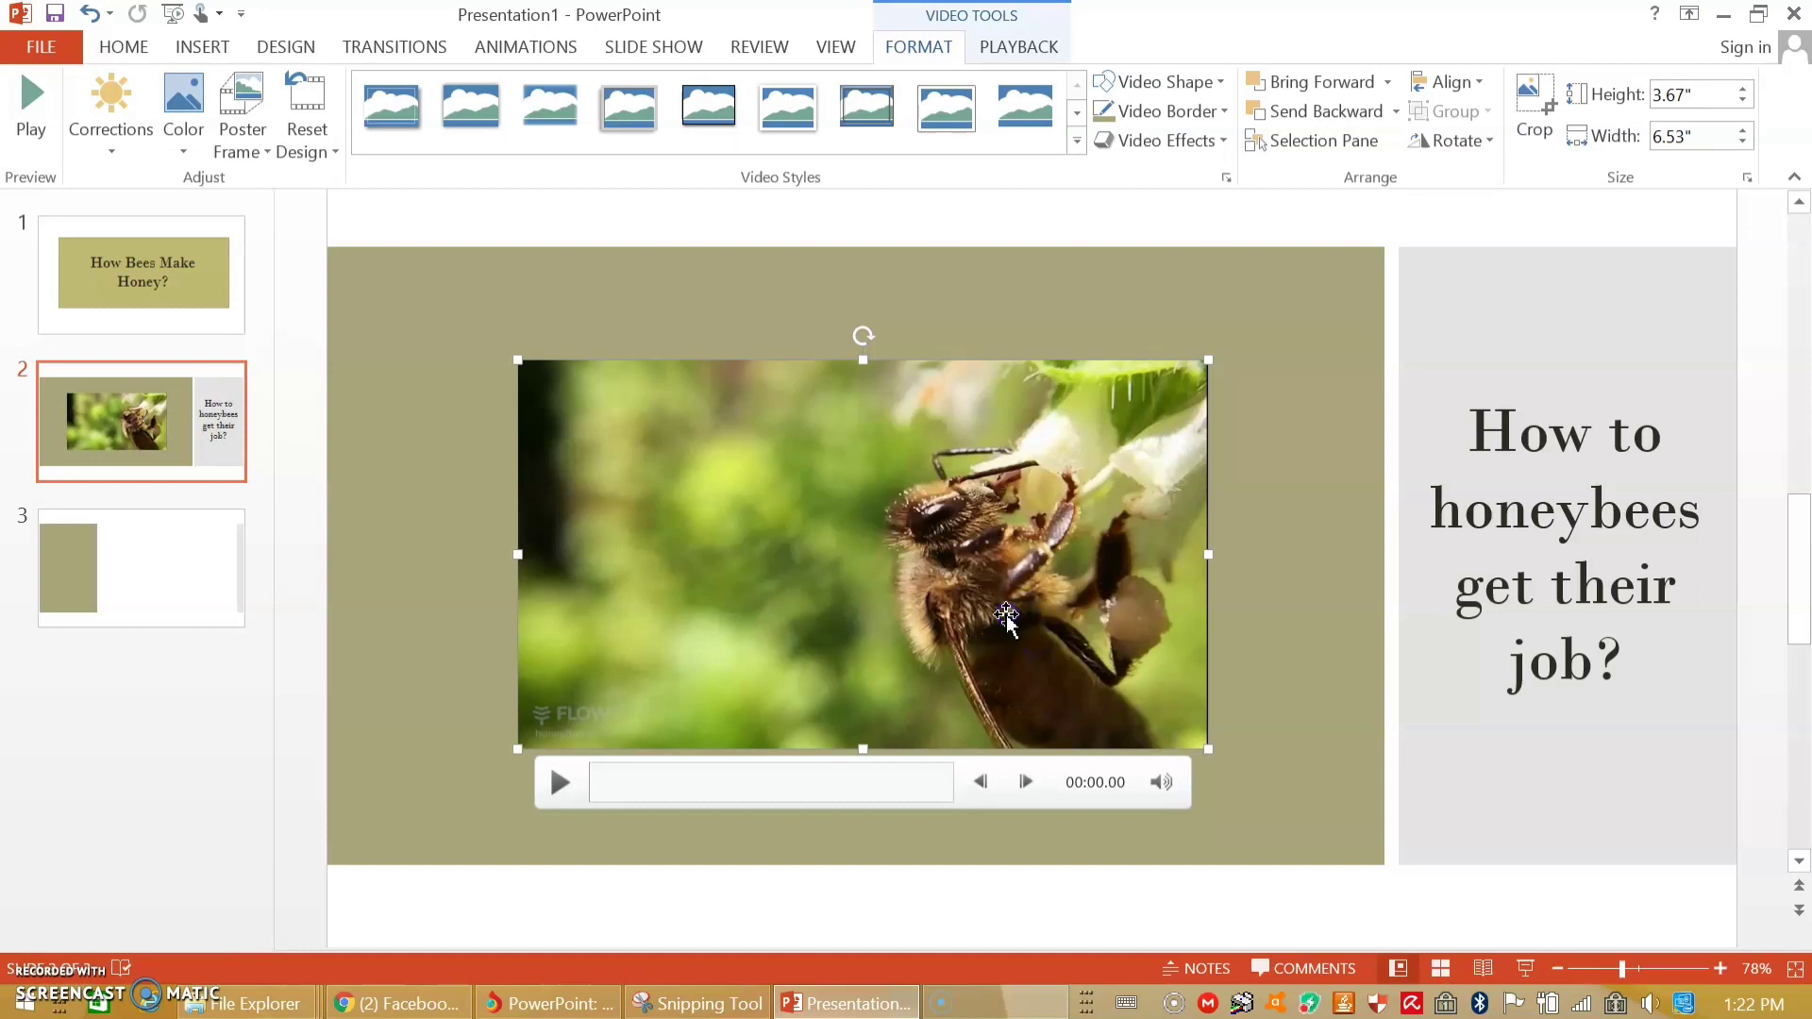
Preview the video, skipping ahead through the timeline to about 1:36
click(563, 784)
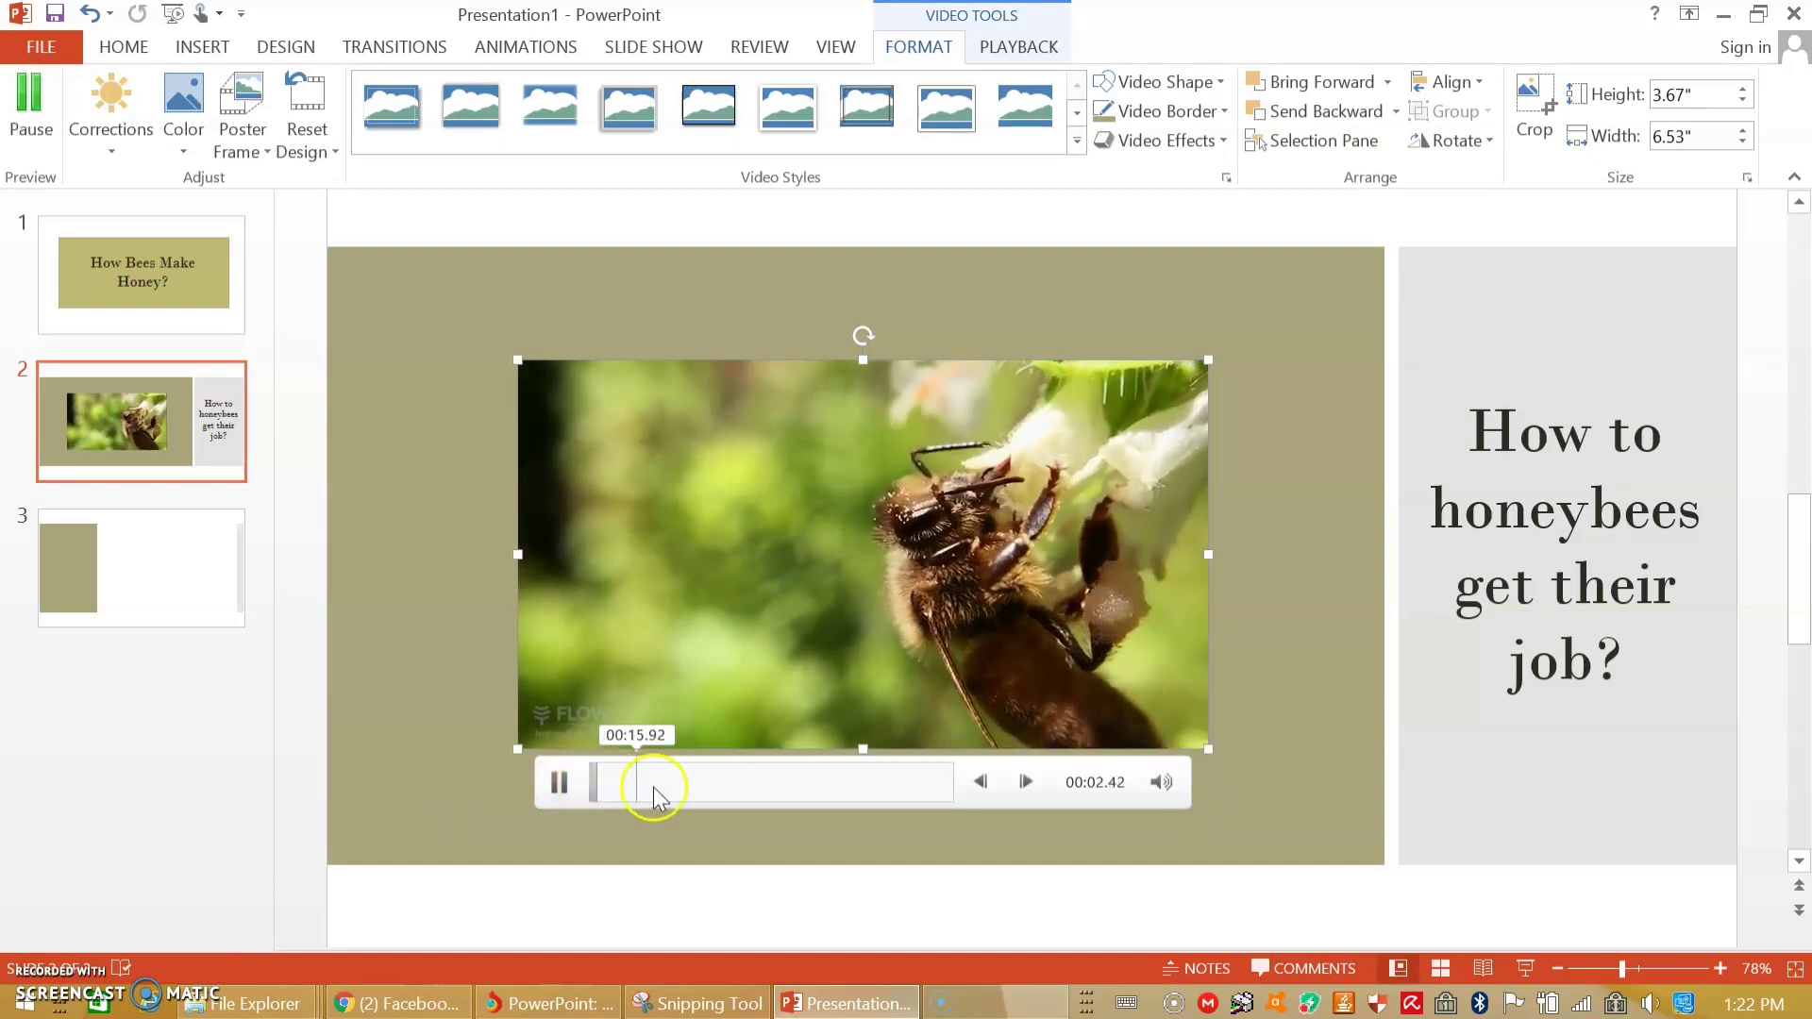
click(644, 784)
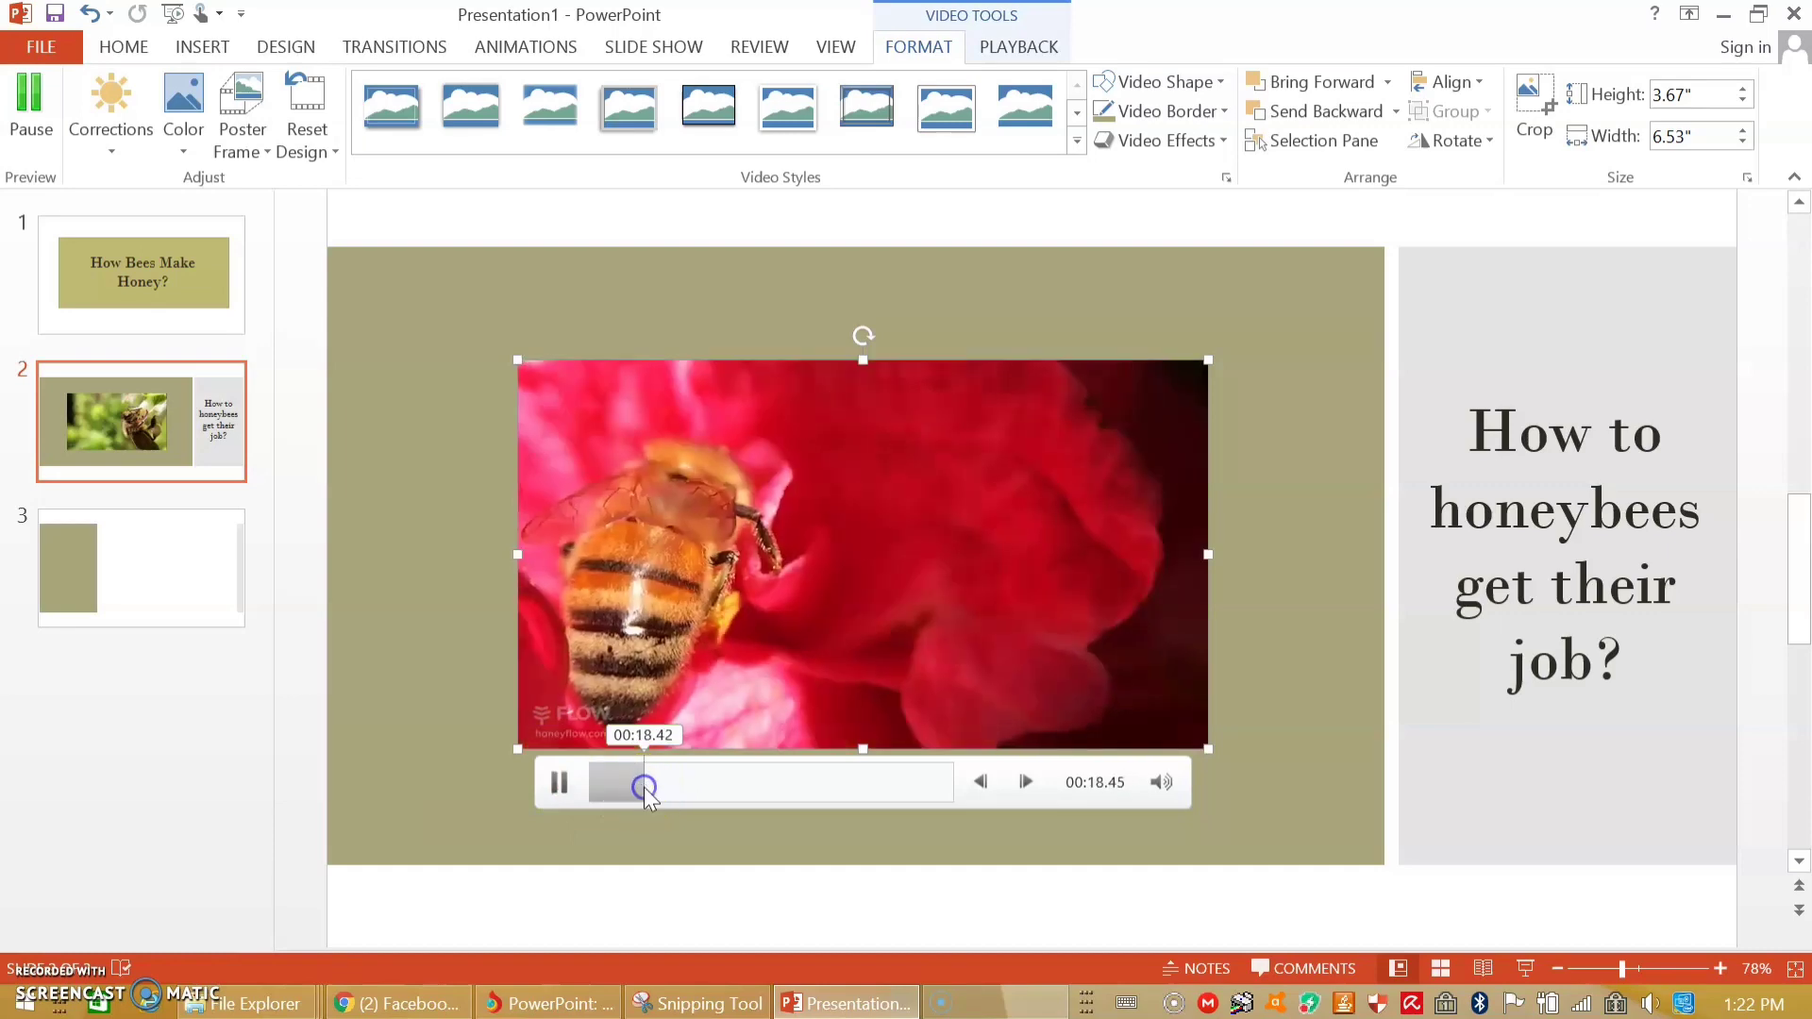
click(733, 795)
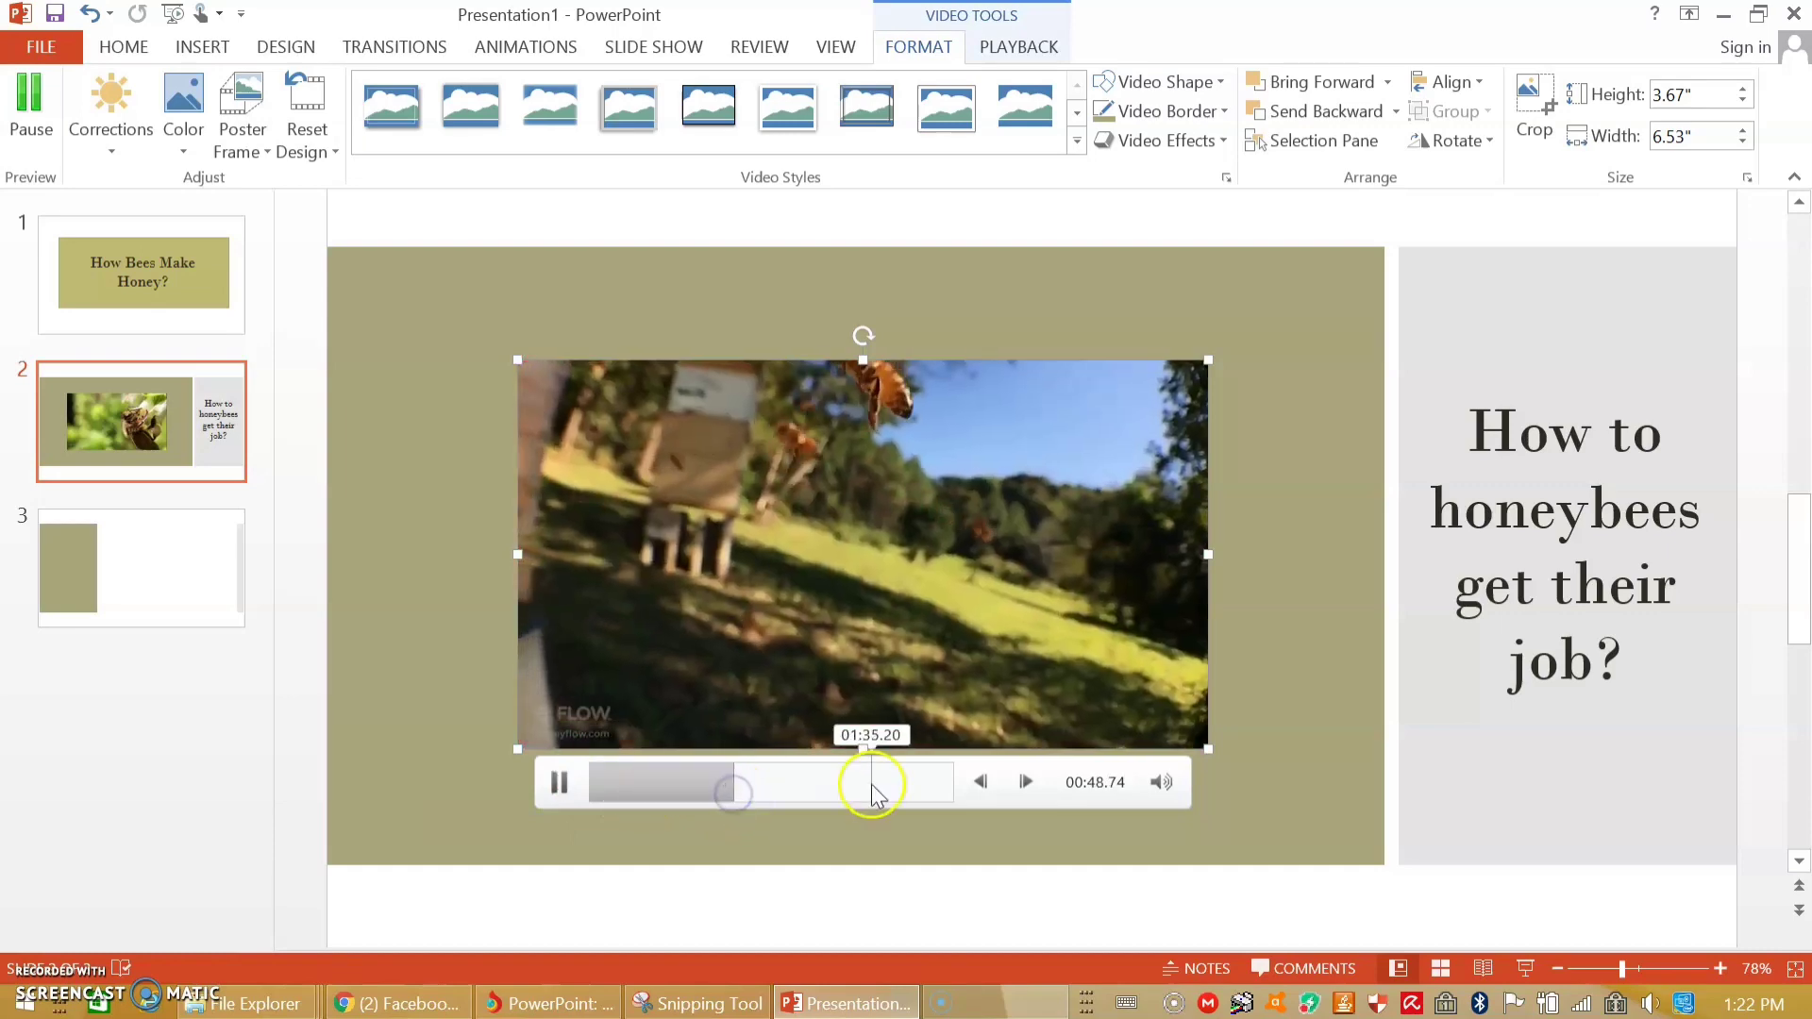
click(871, 785)
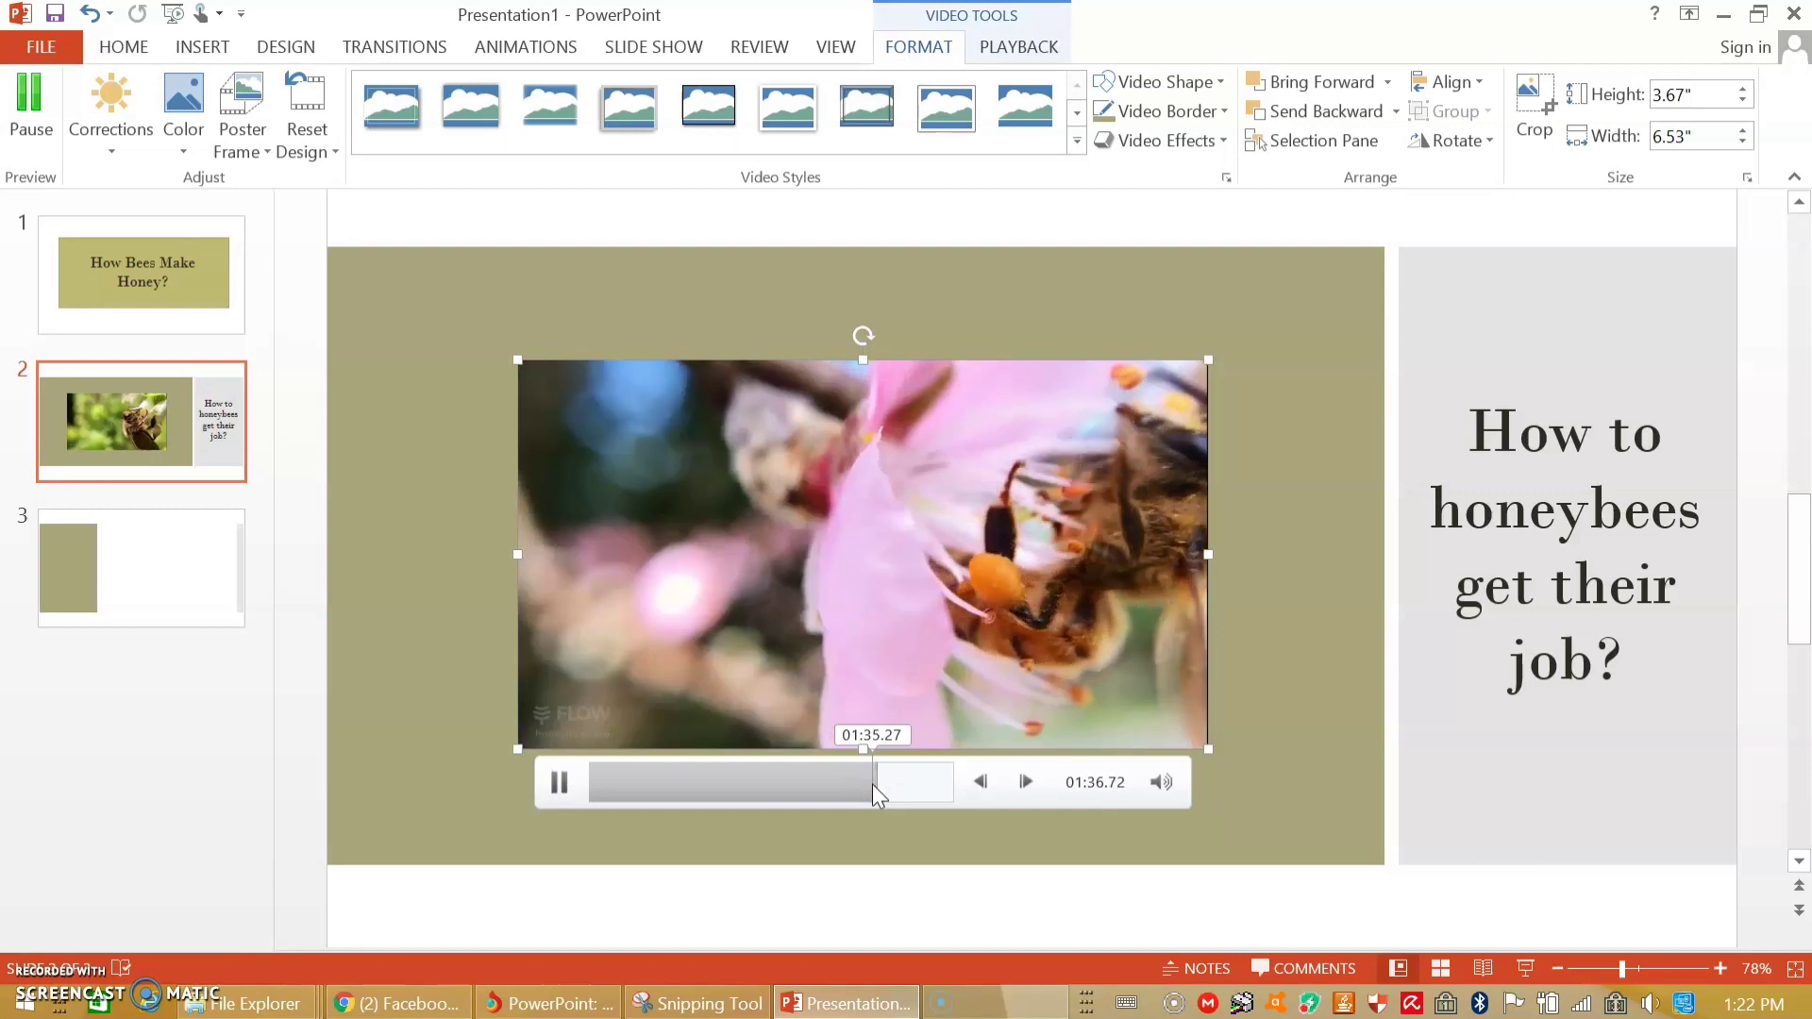
Trim the bee video to play from 00:58.964 to 01:55
click(1010, 49)
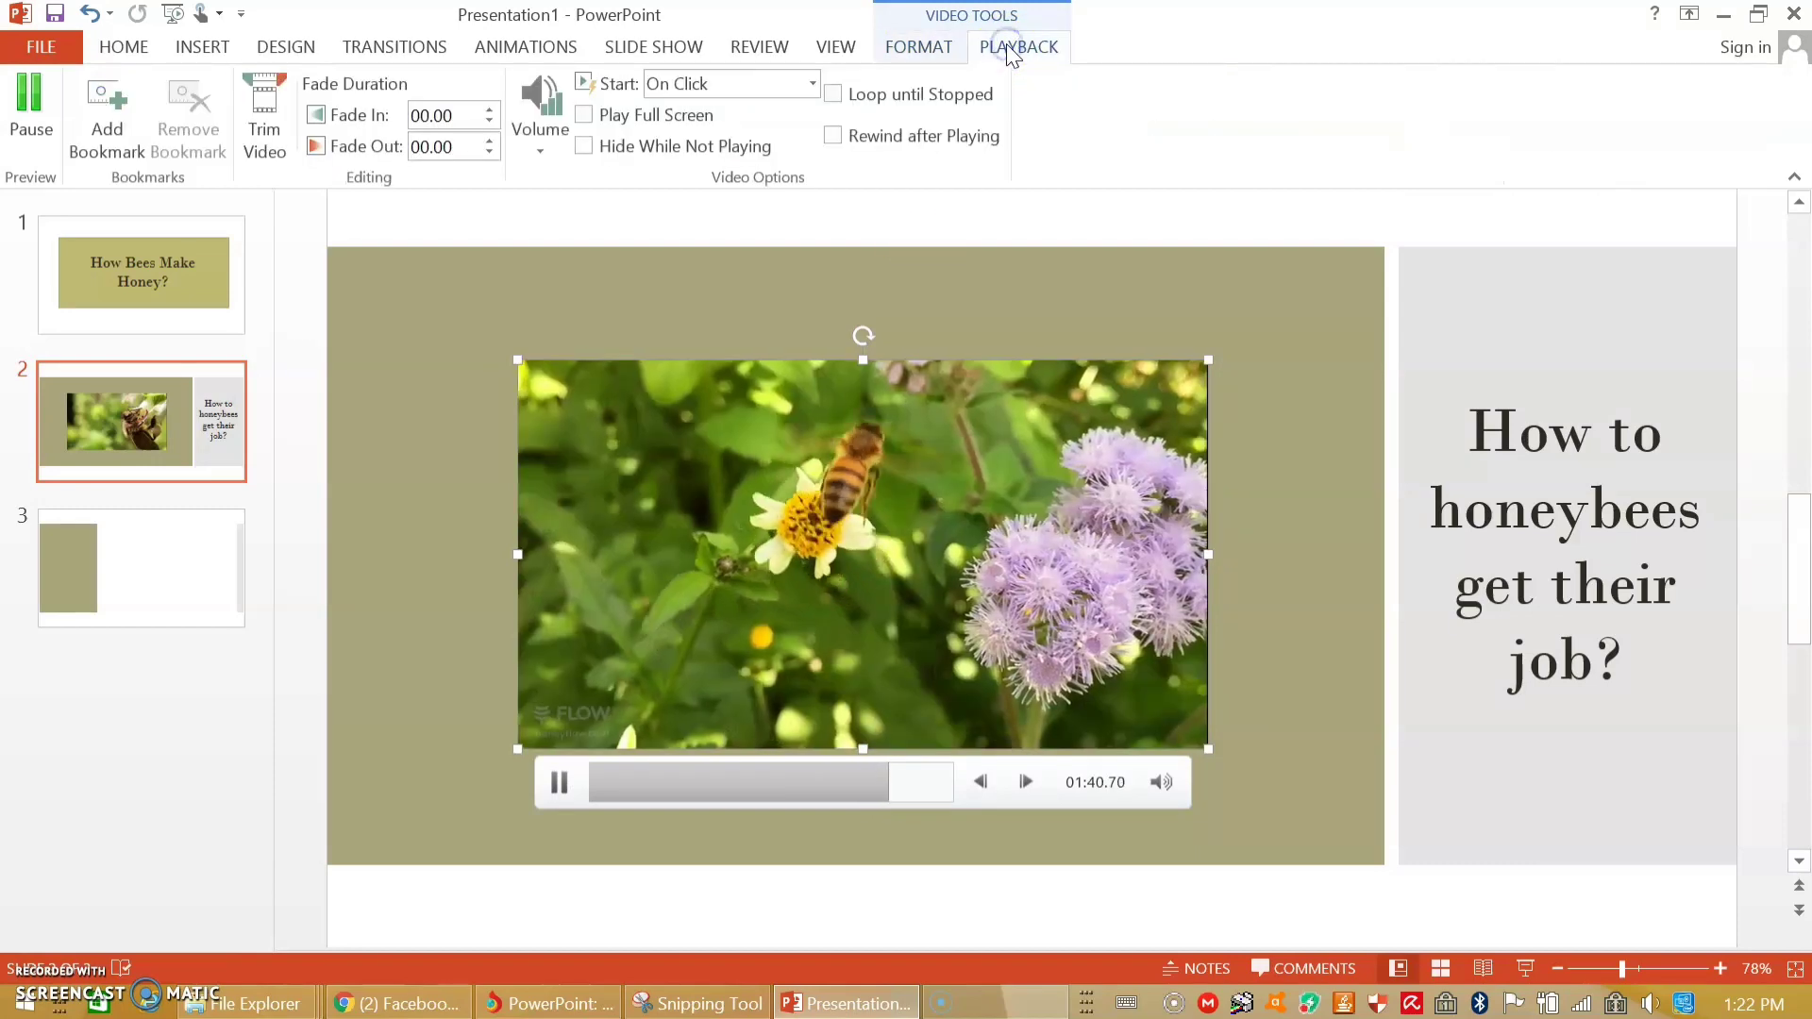
click(266, 151)
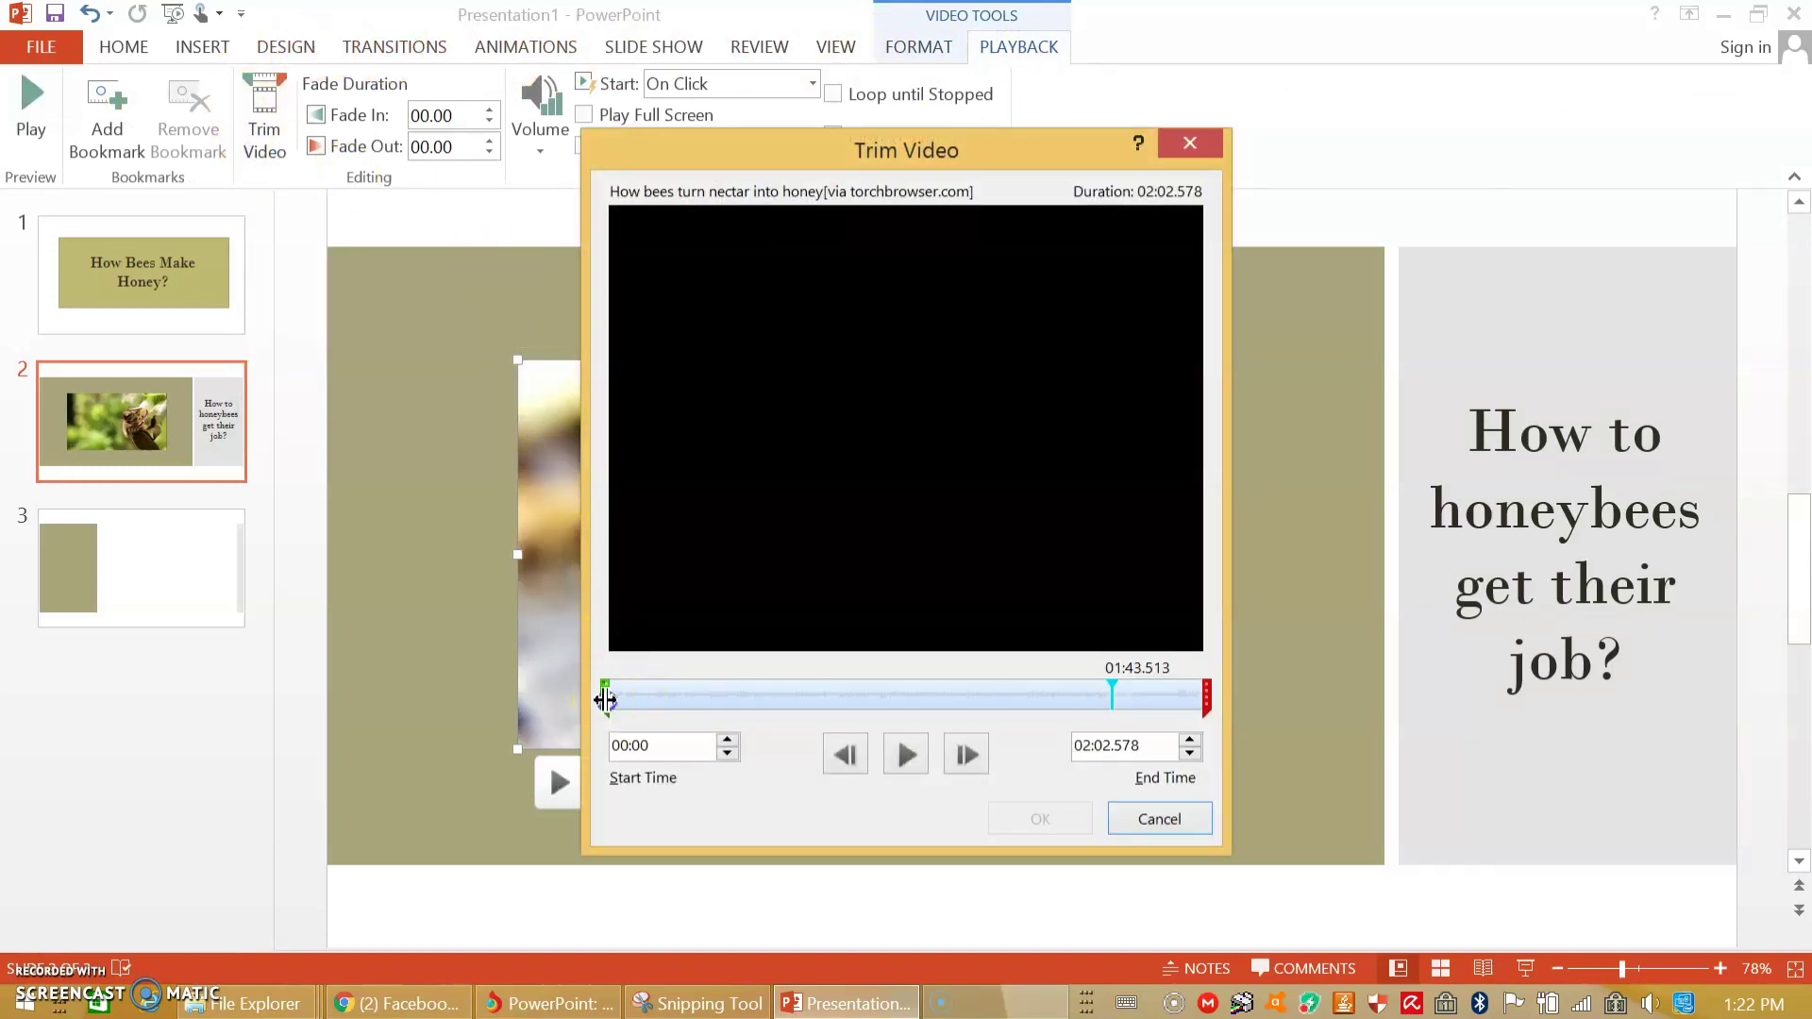
drag(605, 699, 891, 714)
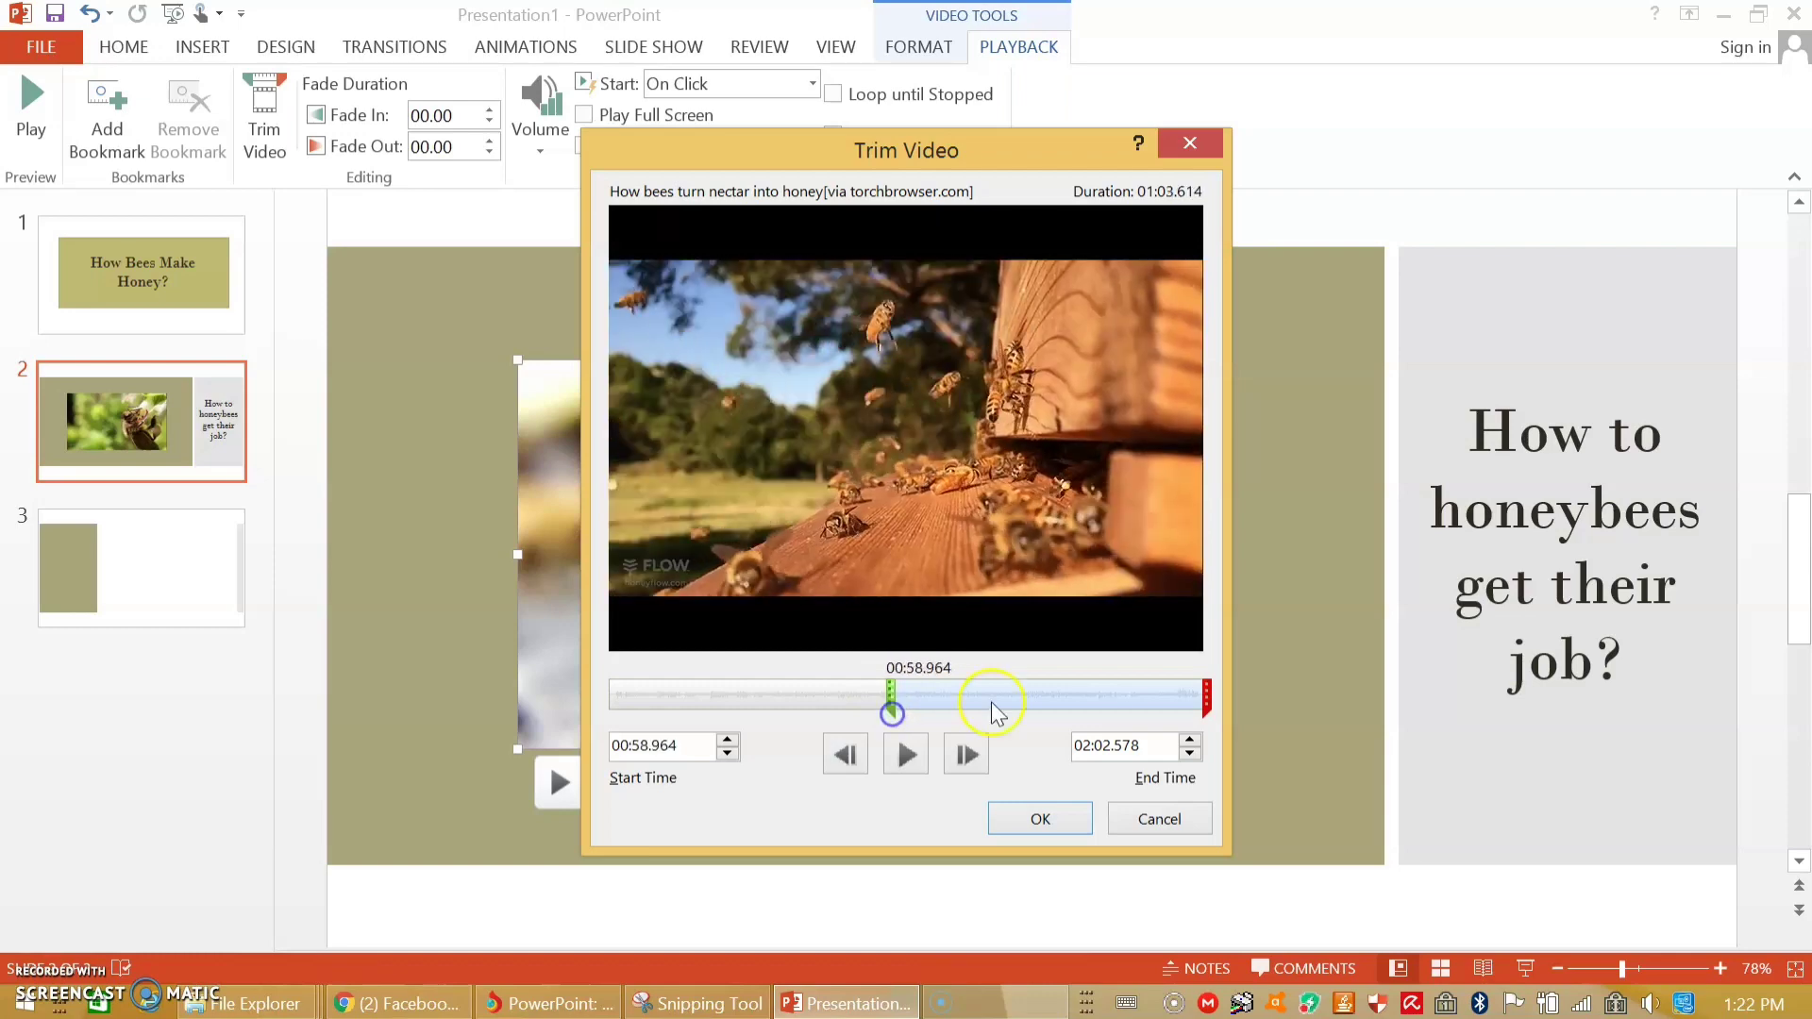
drag(1205, 686, 1168, 692)
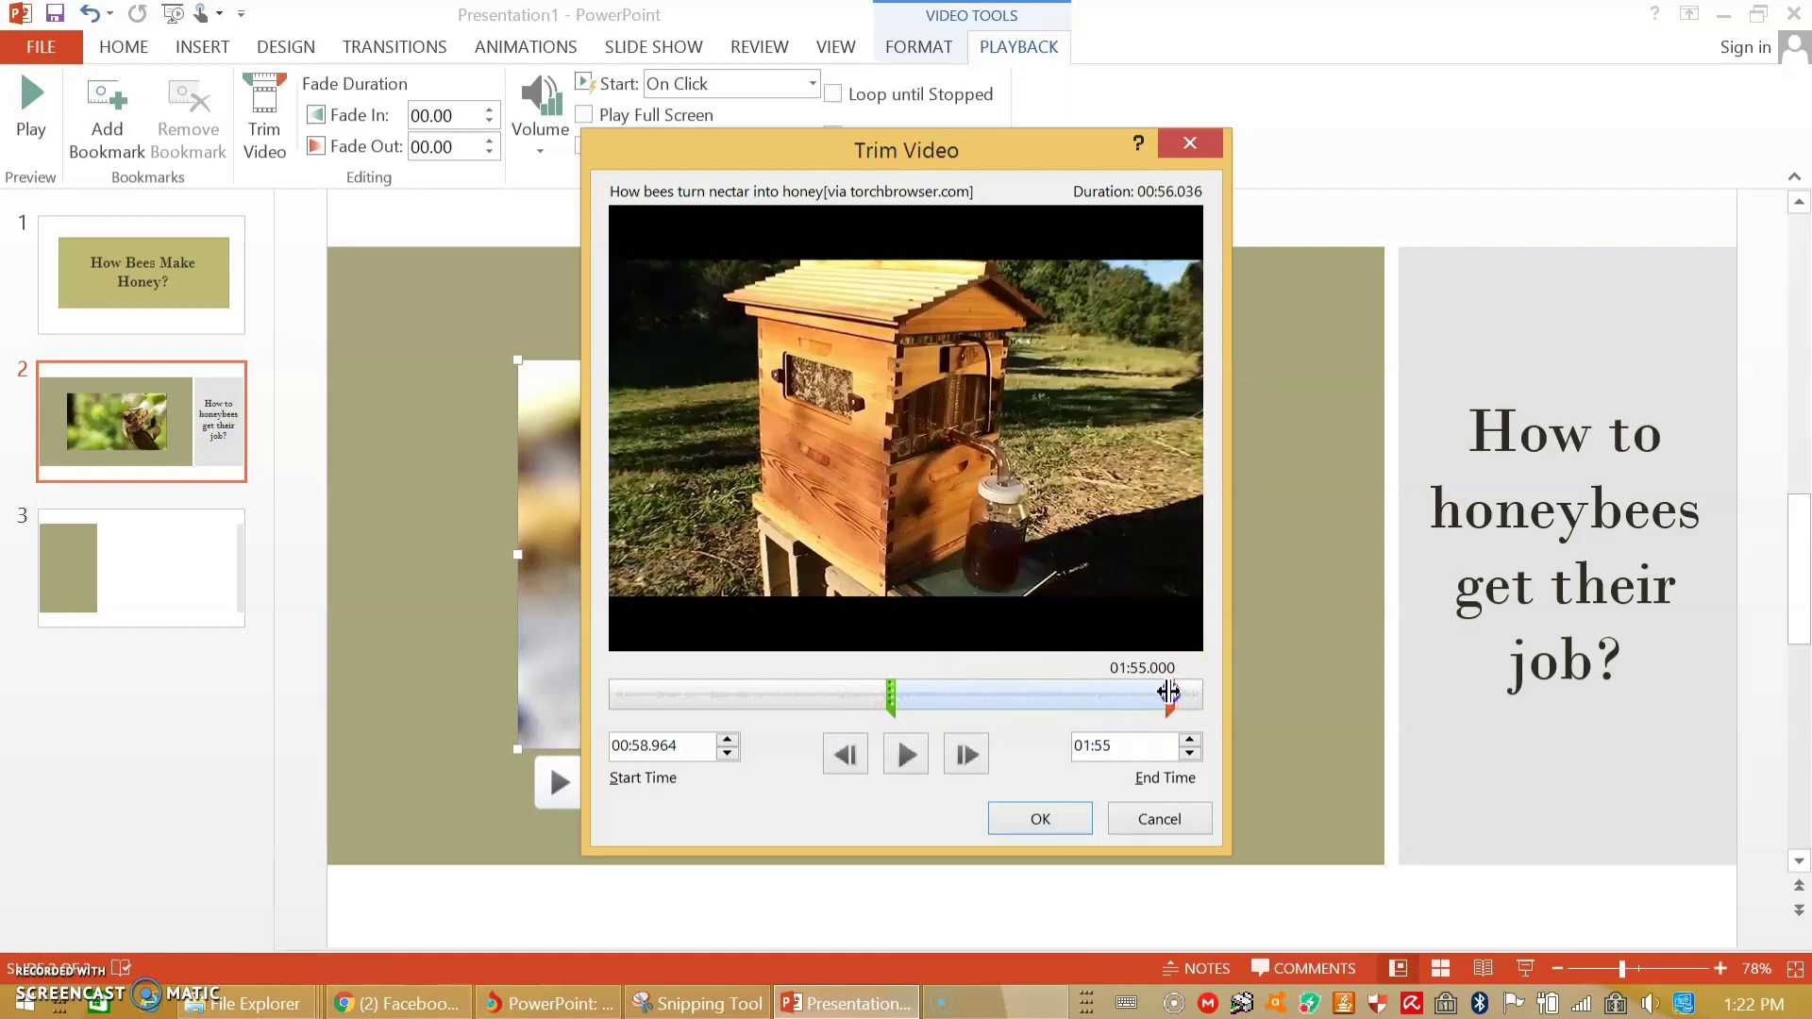
click(1045, 824)
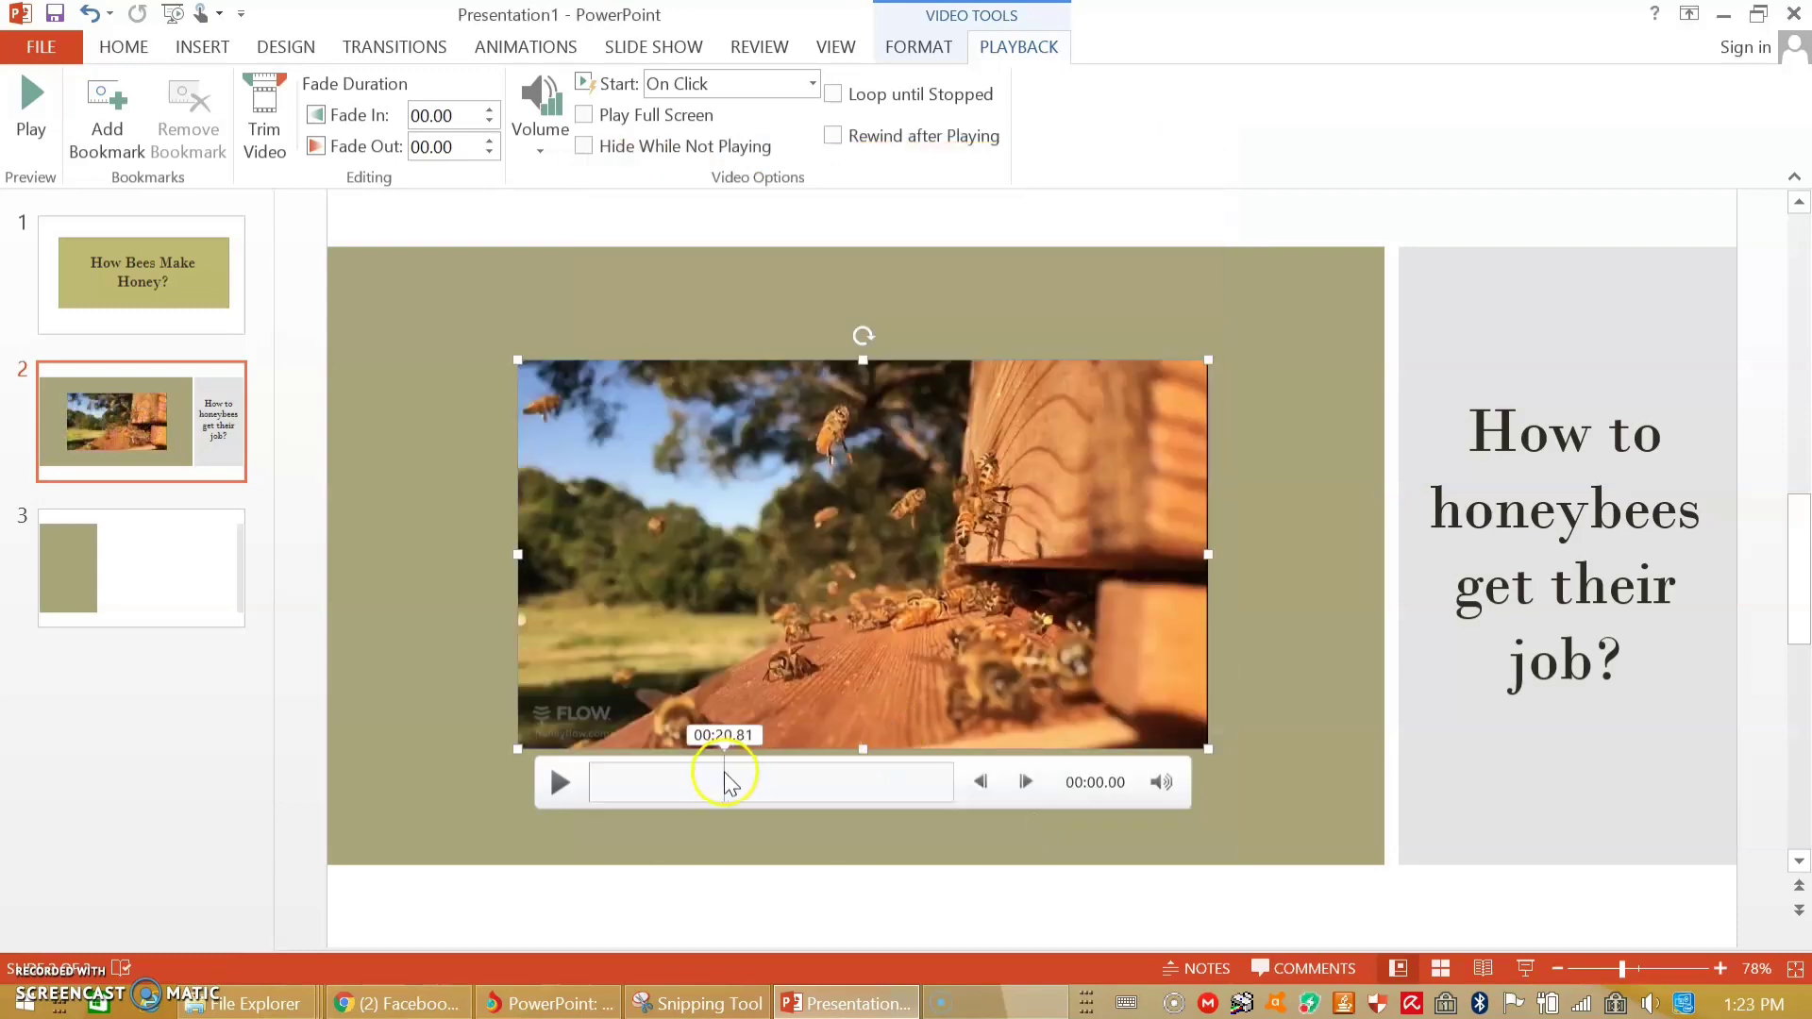
Add bookmarks to the trimmed bee video at 00:16.40 and 00:40.94
click(562, 782)
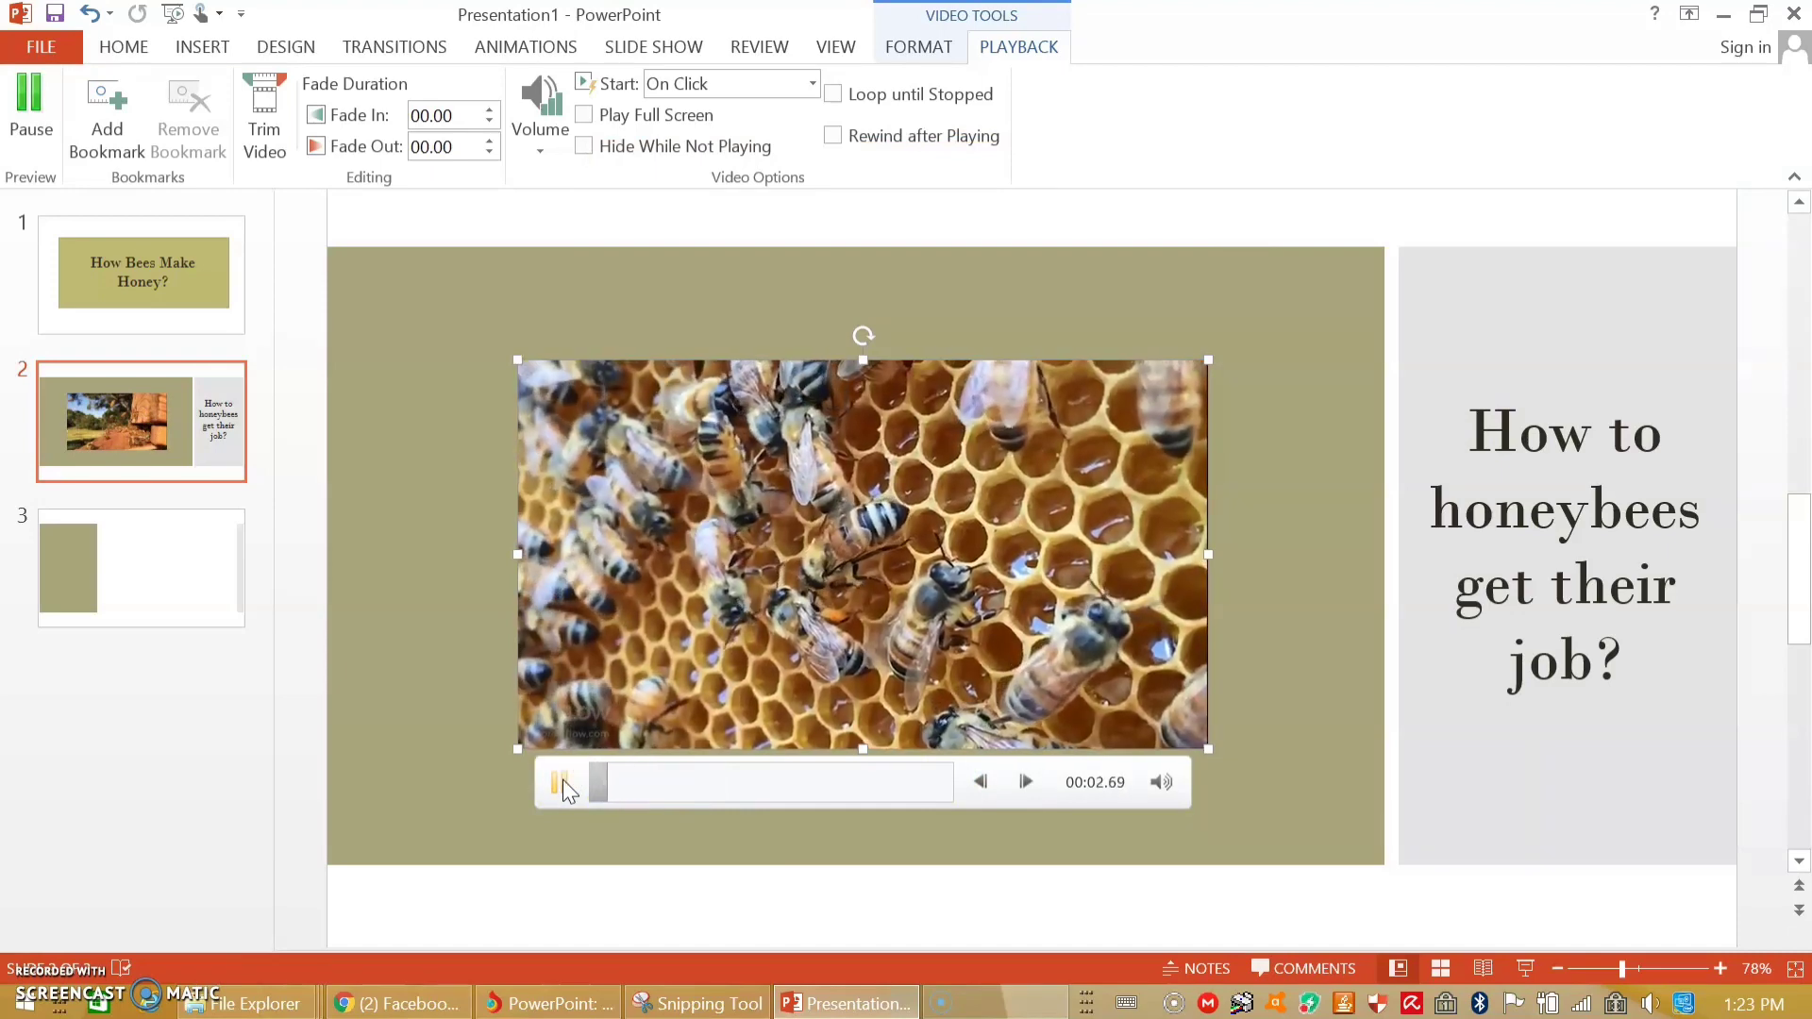
click(563, 782)
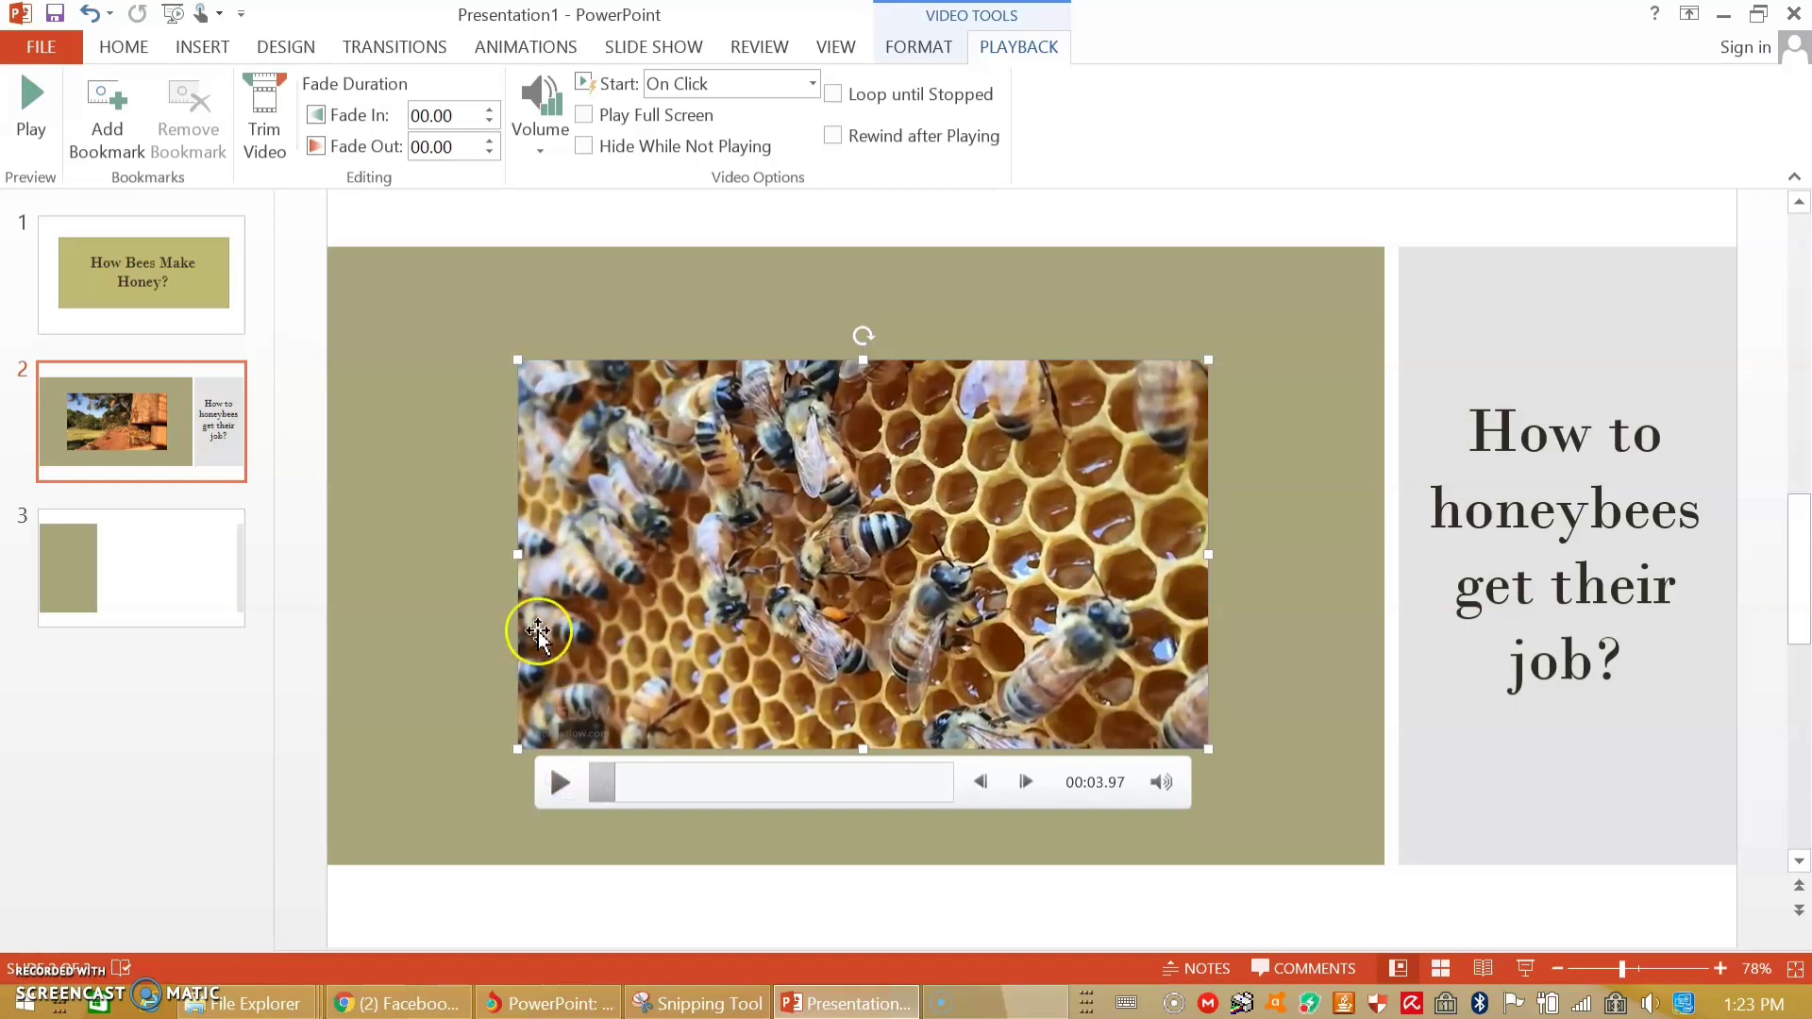
click(683, 786)
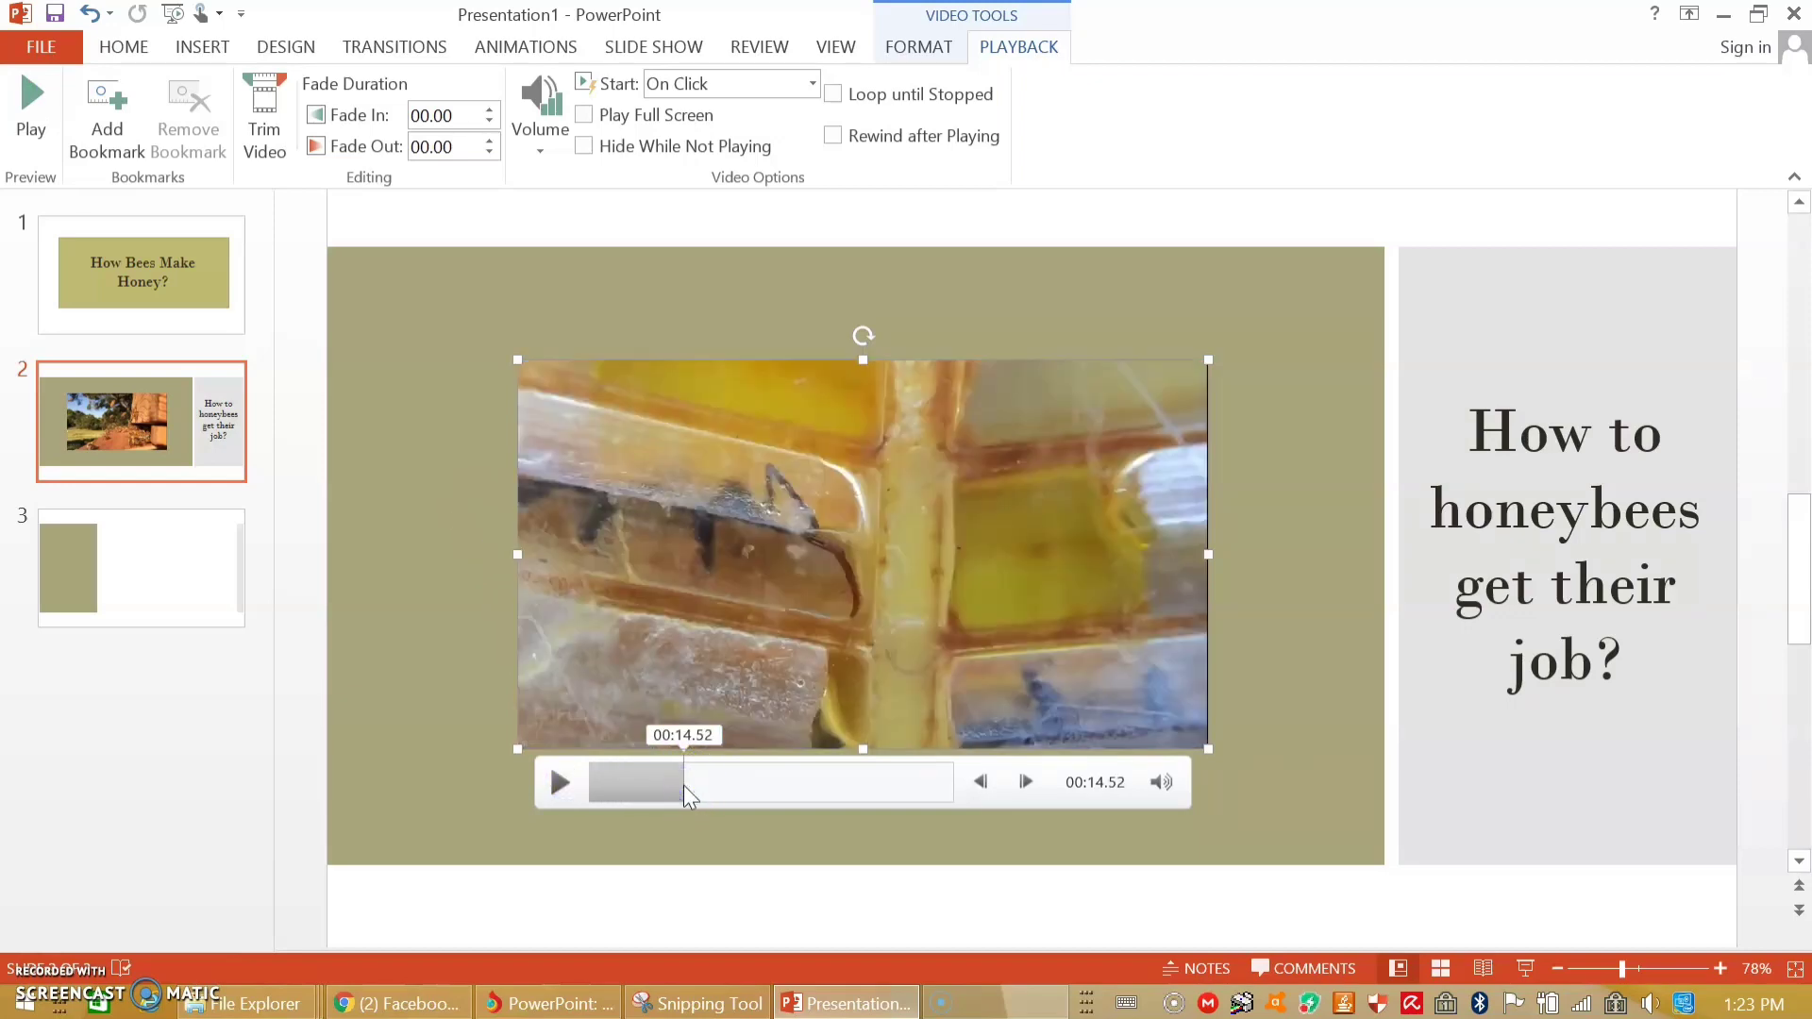
click(695, 785)
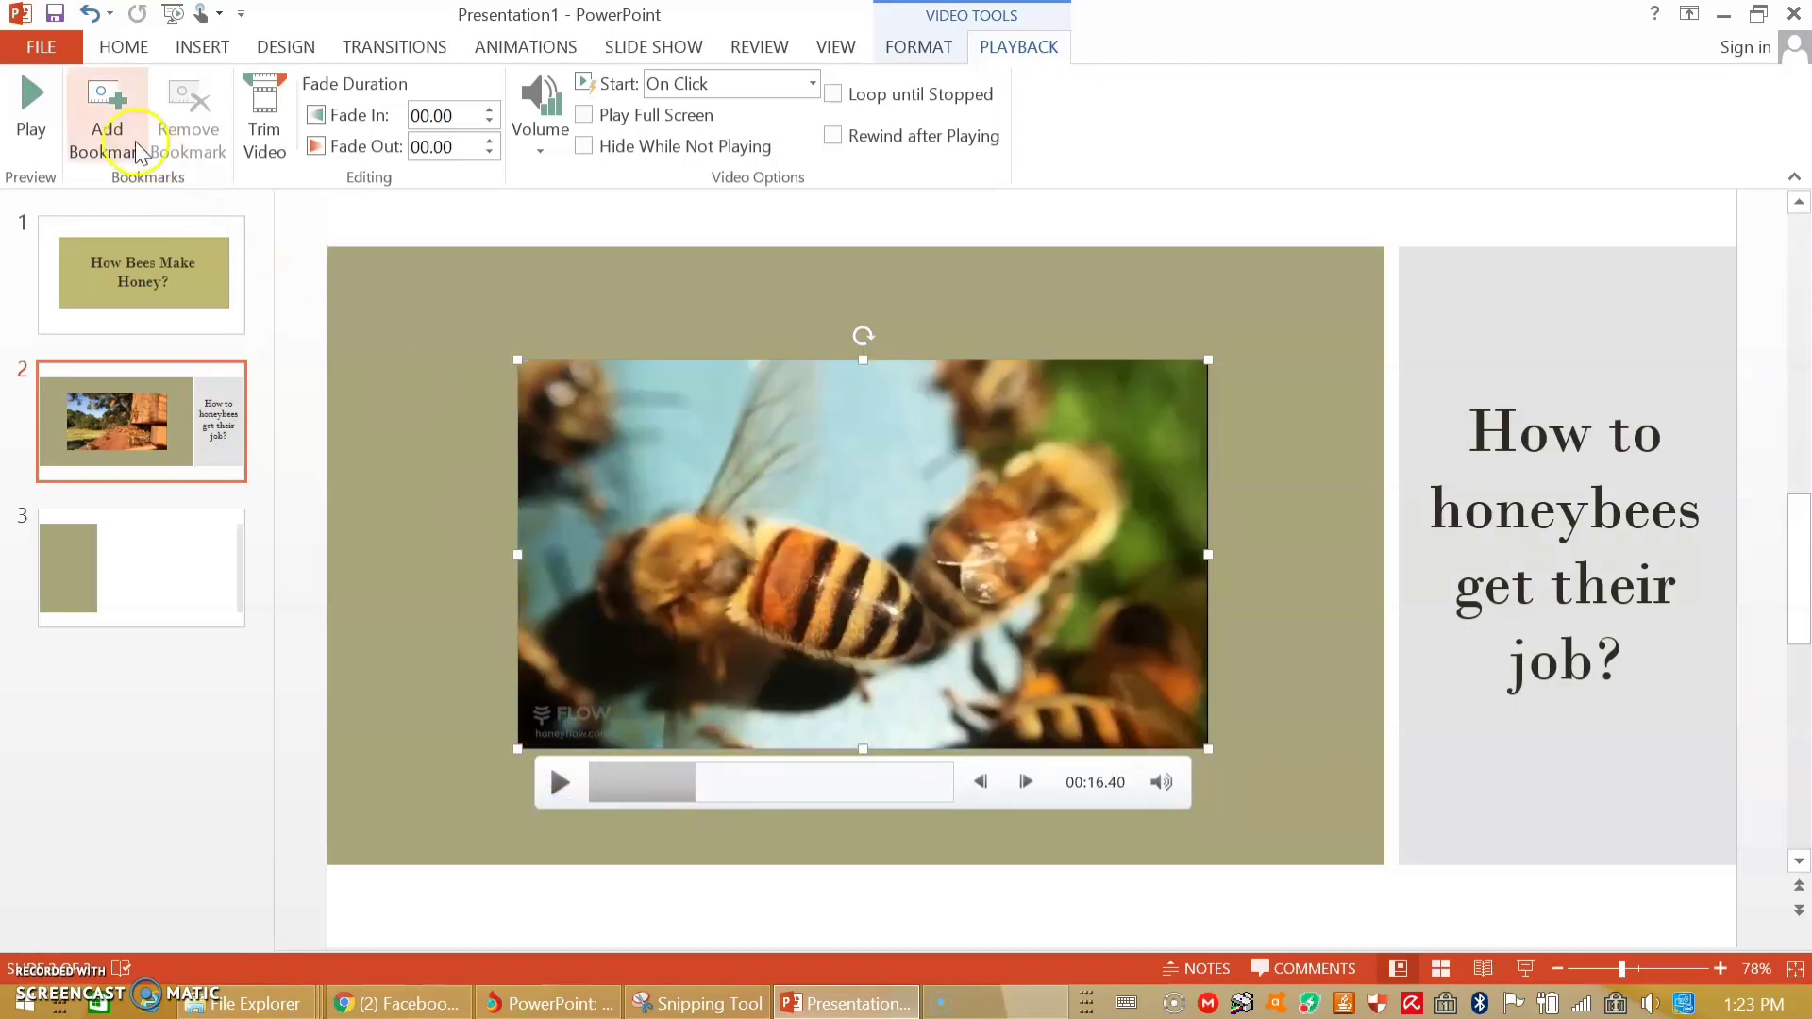
click(107, 133)
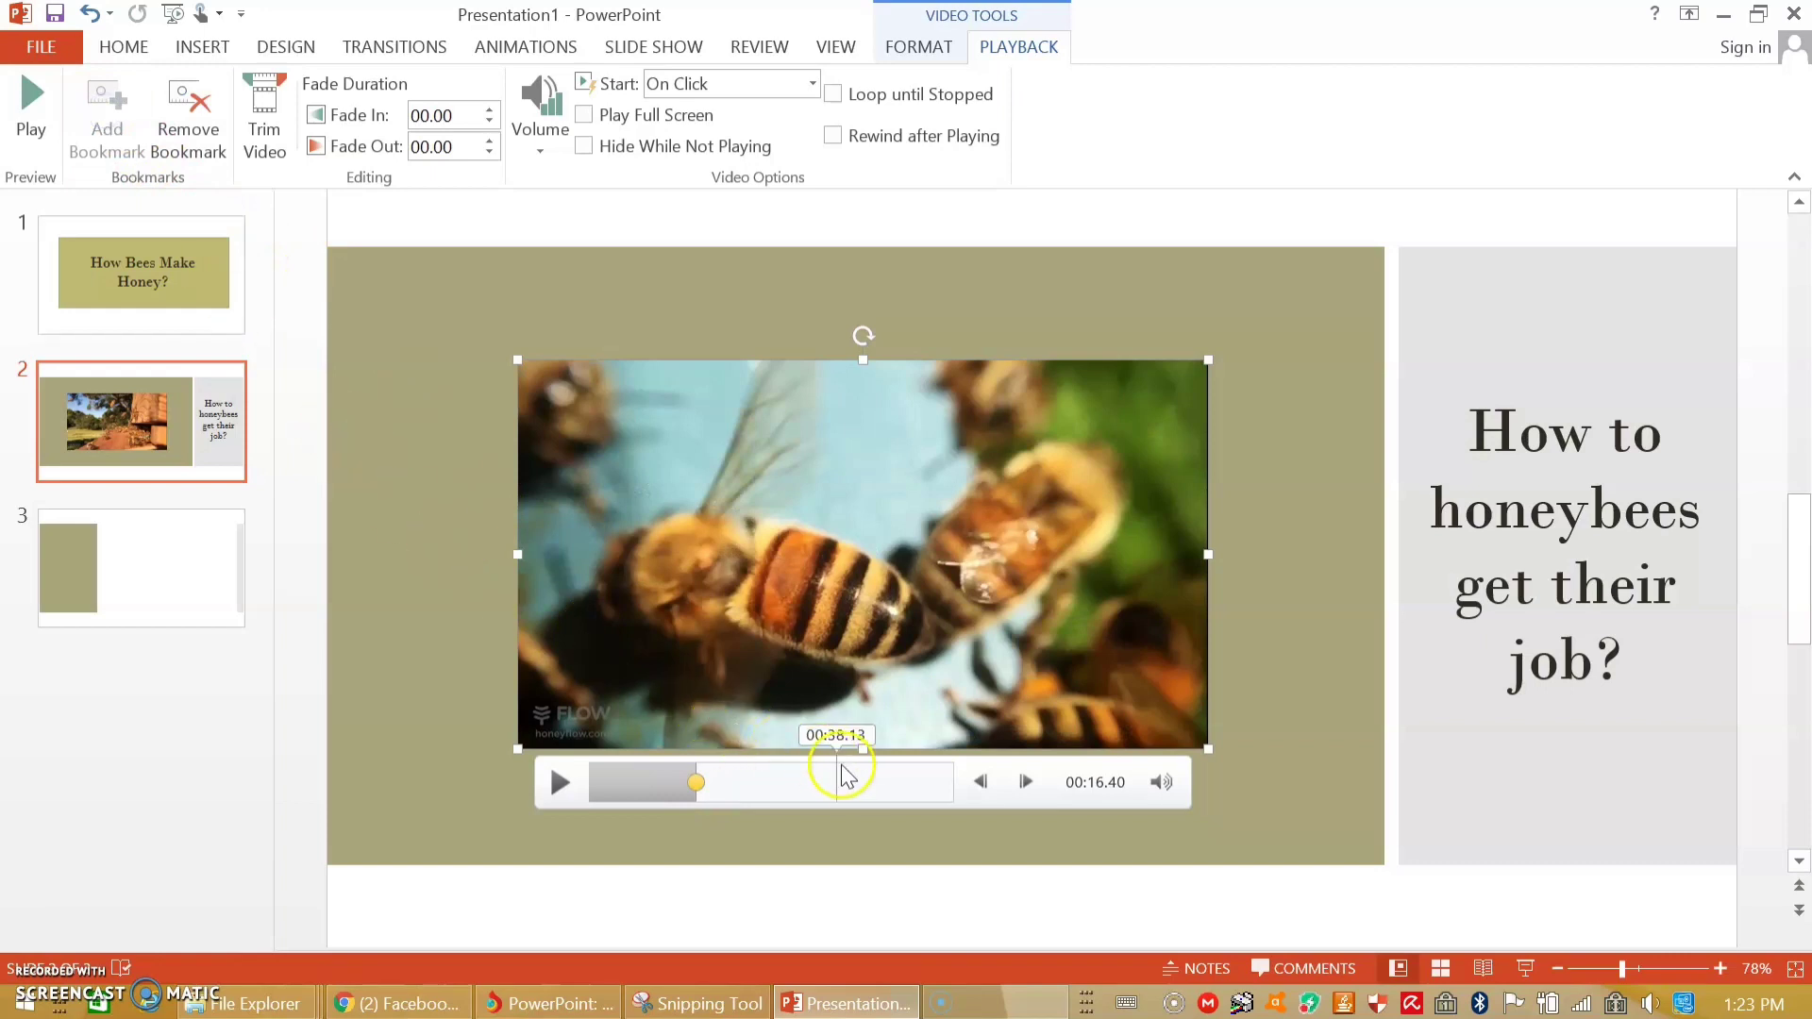
click(857, 783)
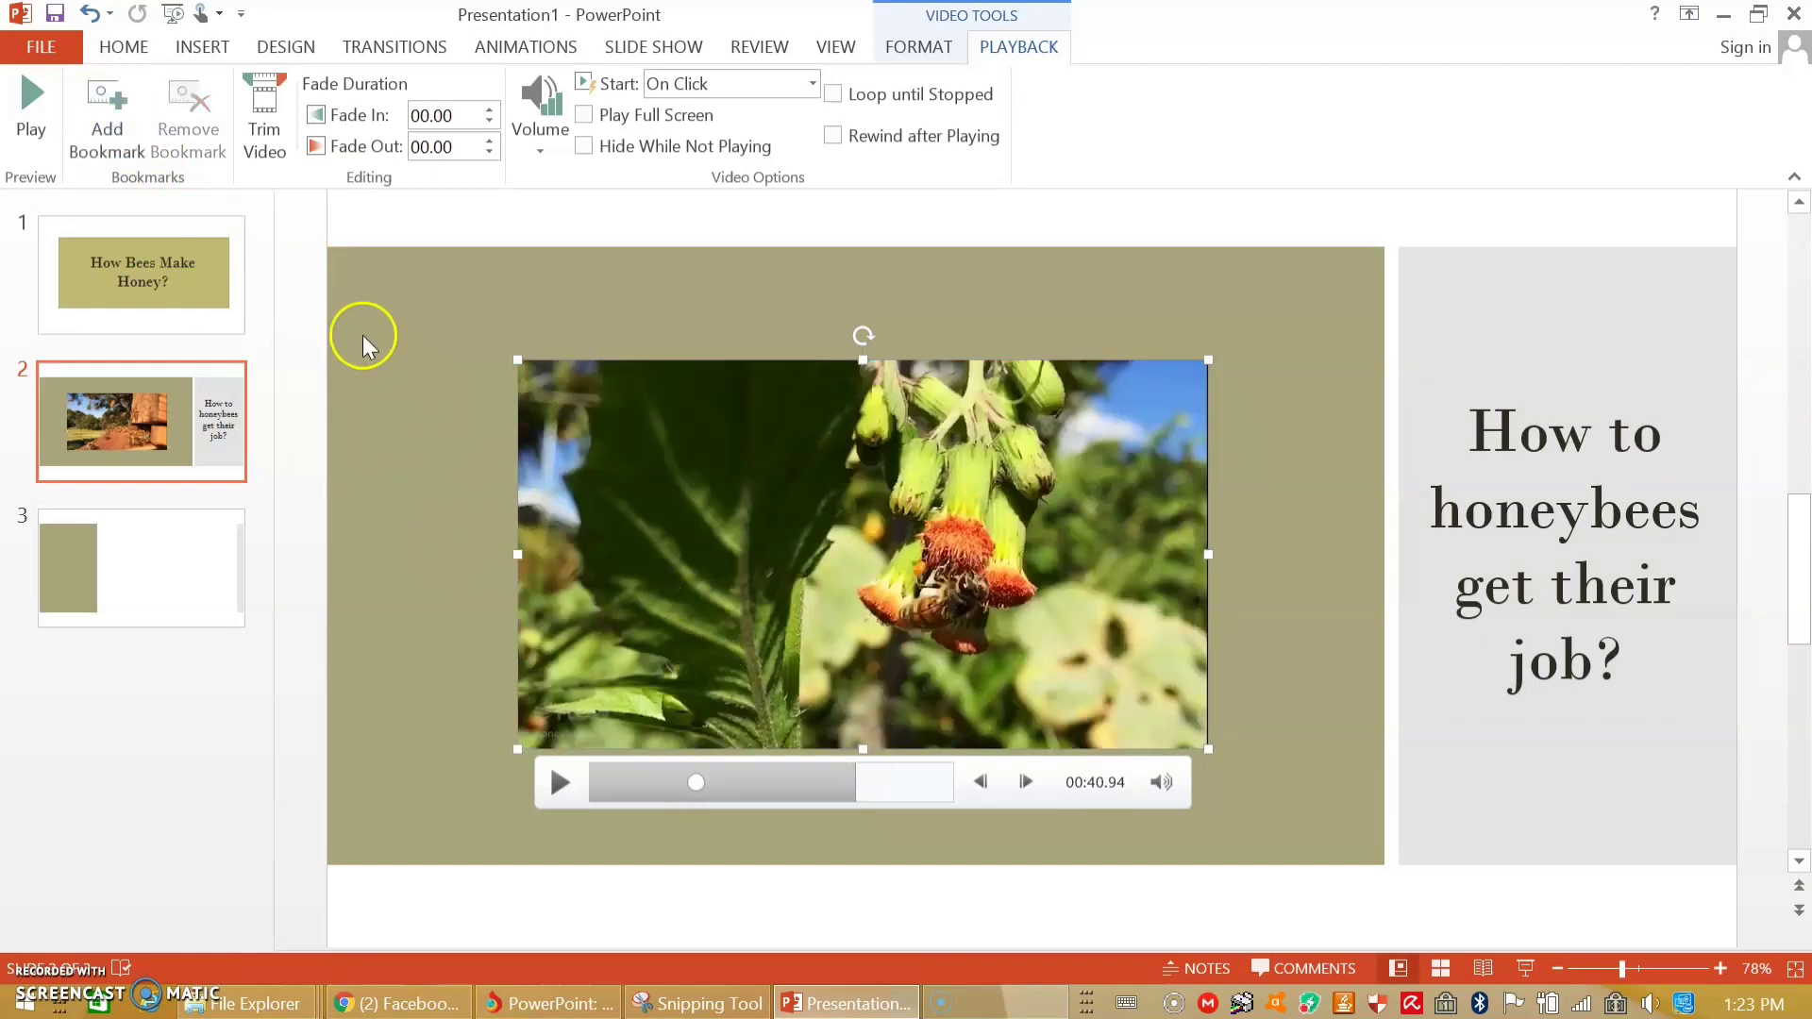
click(108, 112)
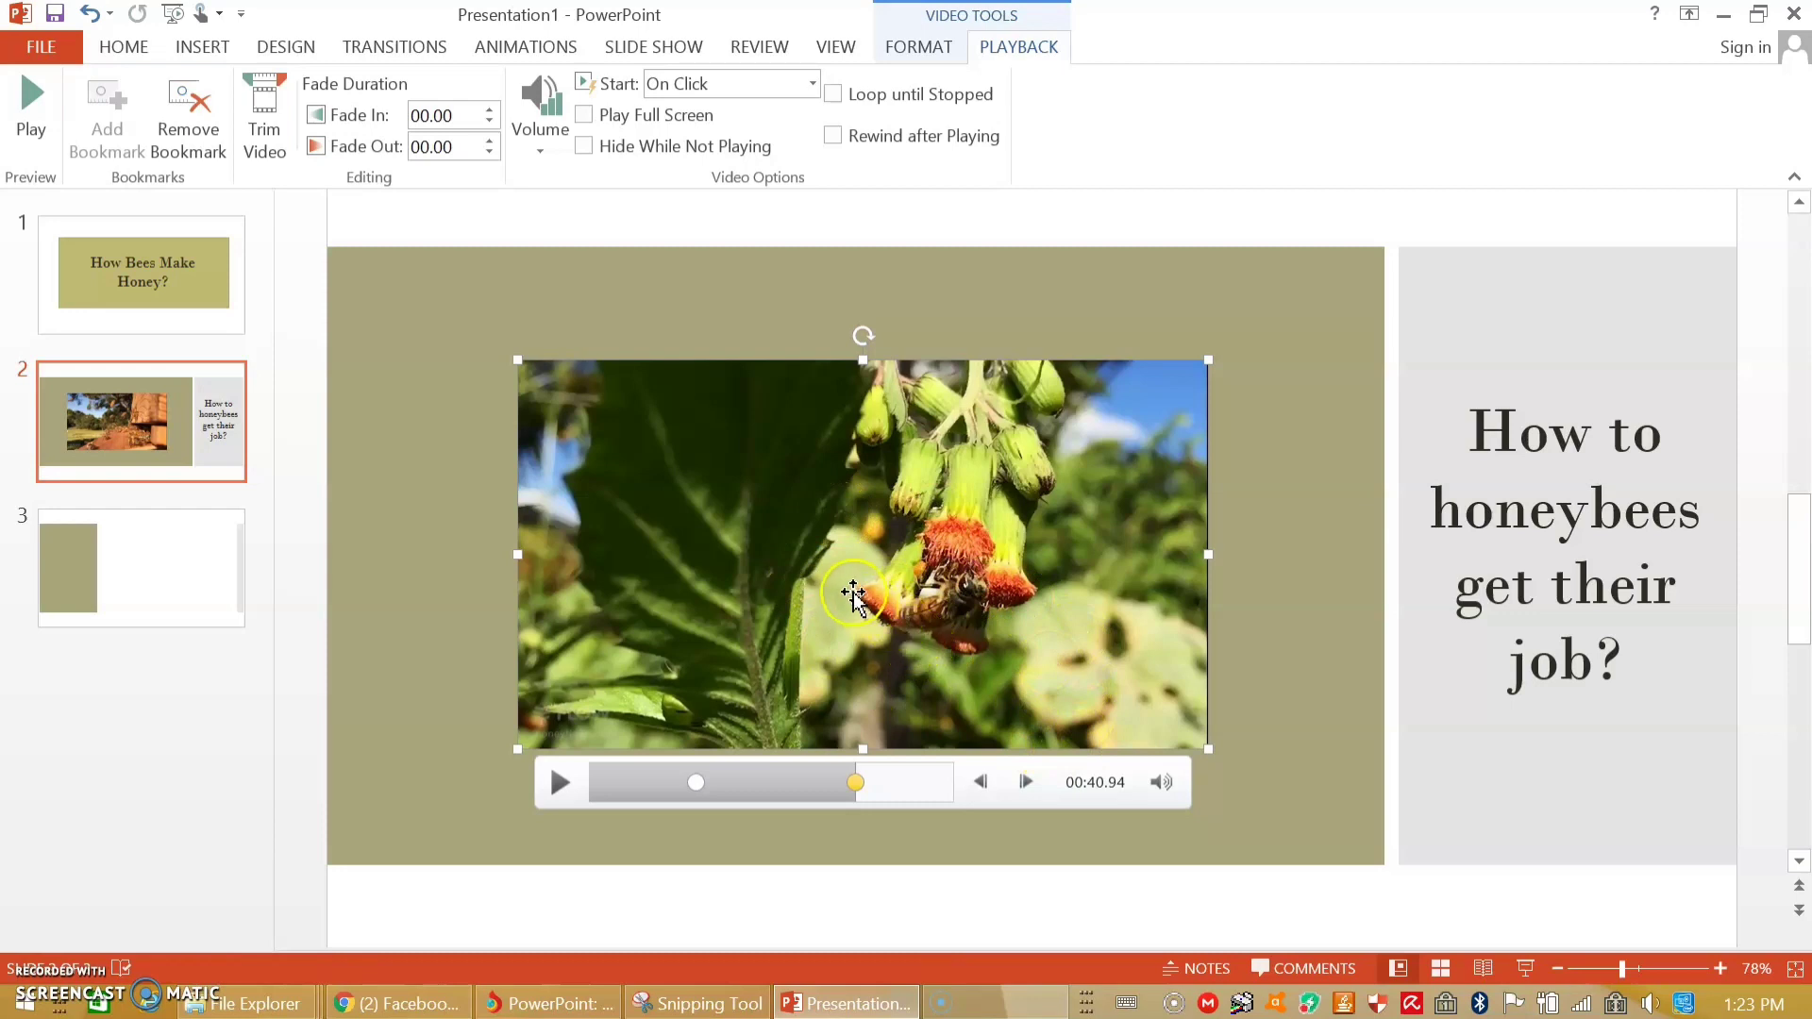
Set the bee video's Start option to Automatically and show the video Format options
click(791, 87)
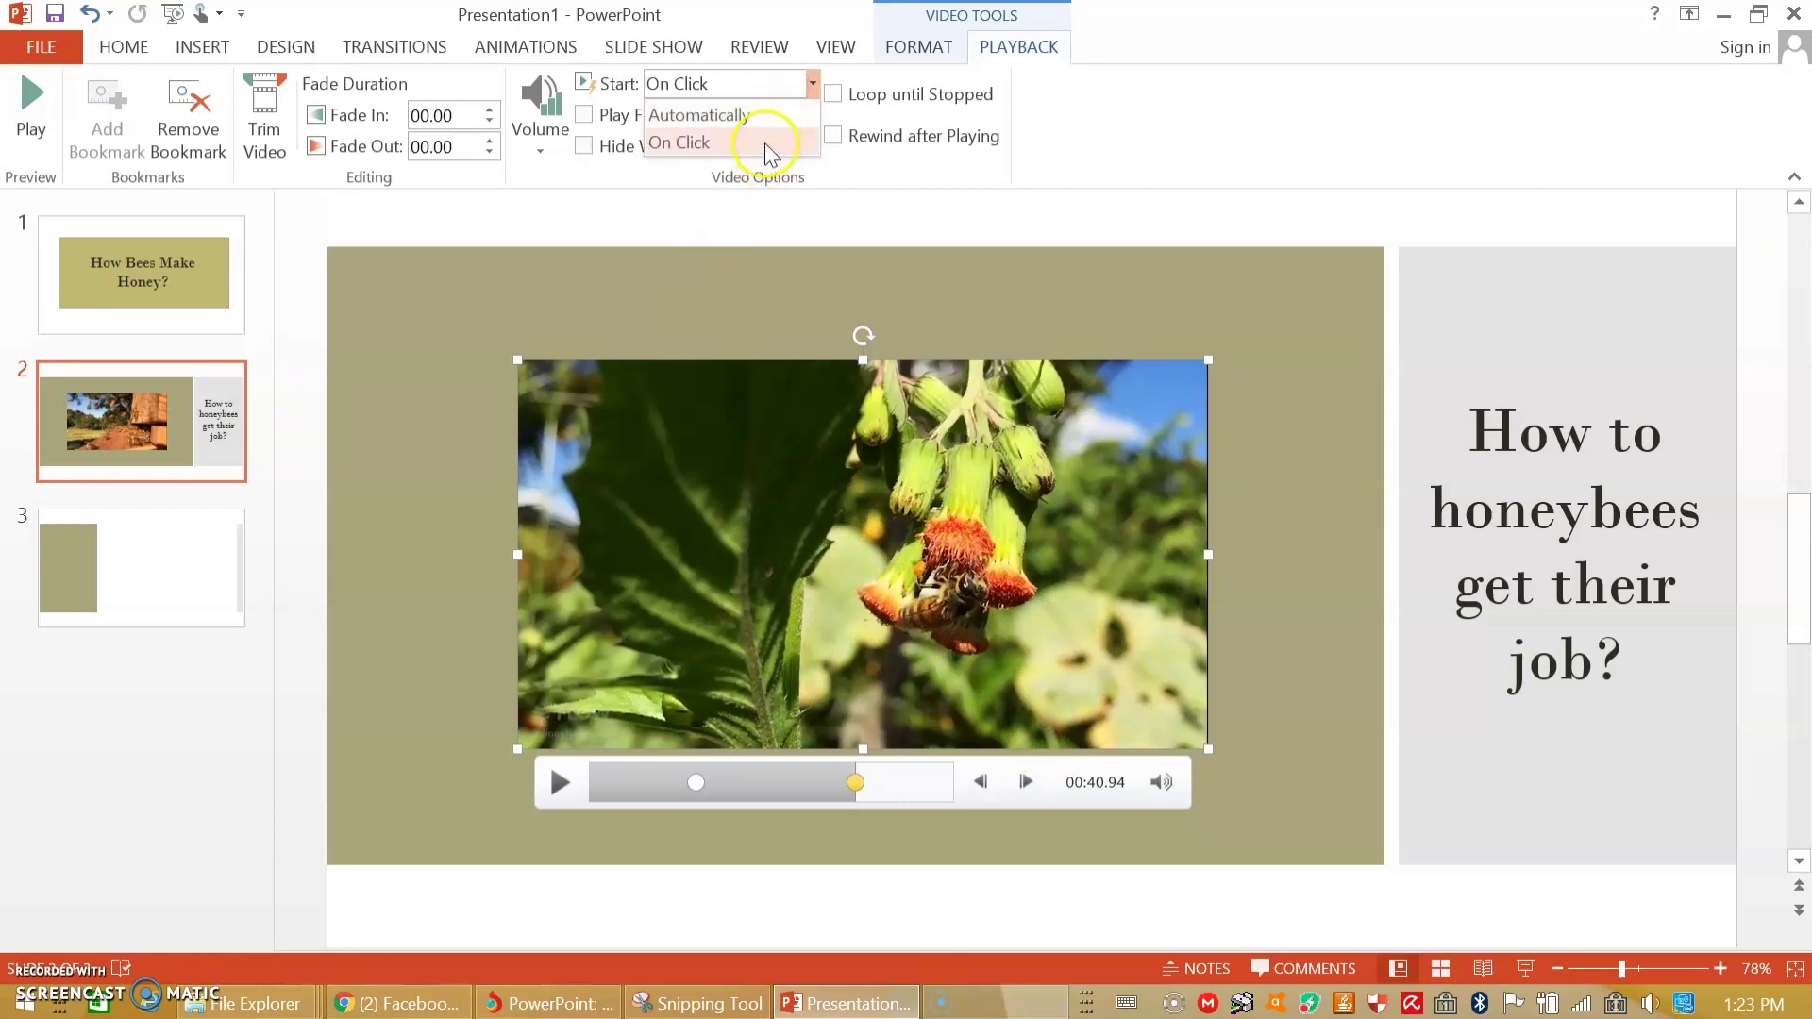
click(772, 124)
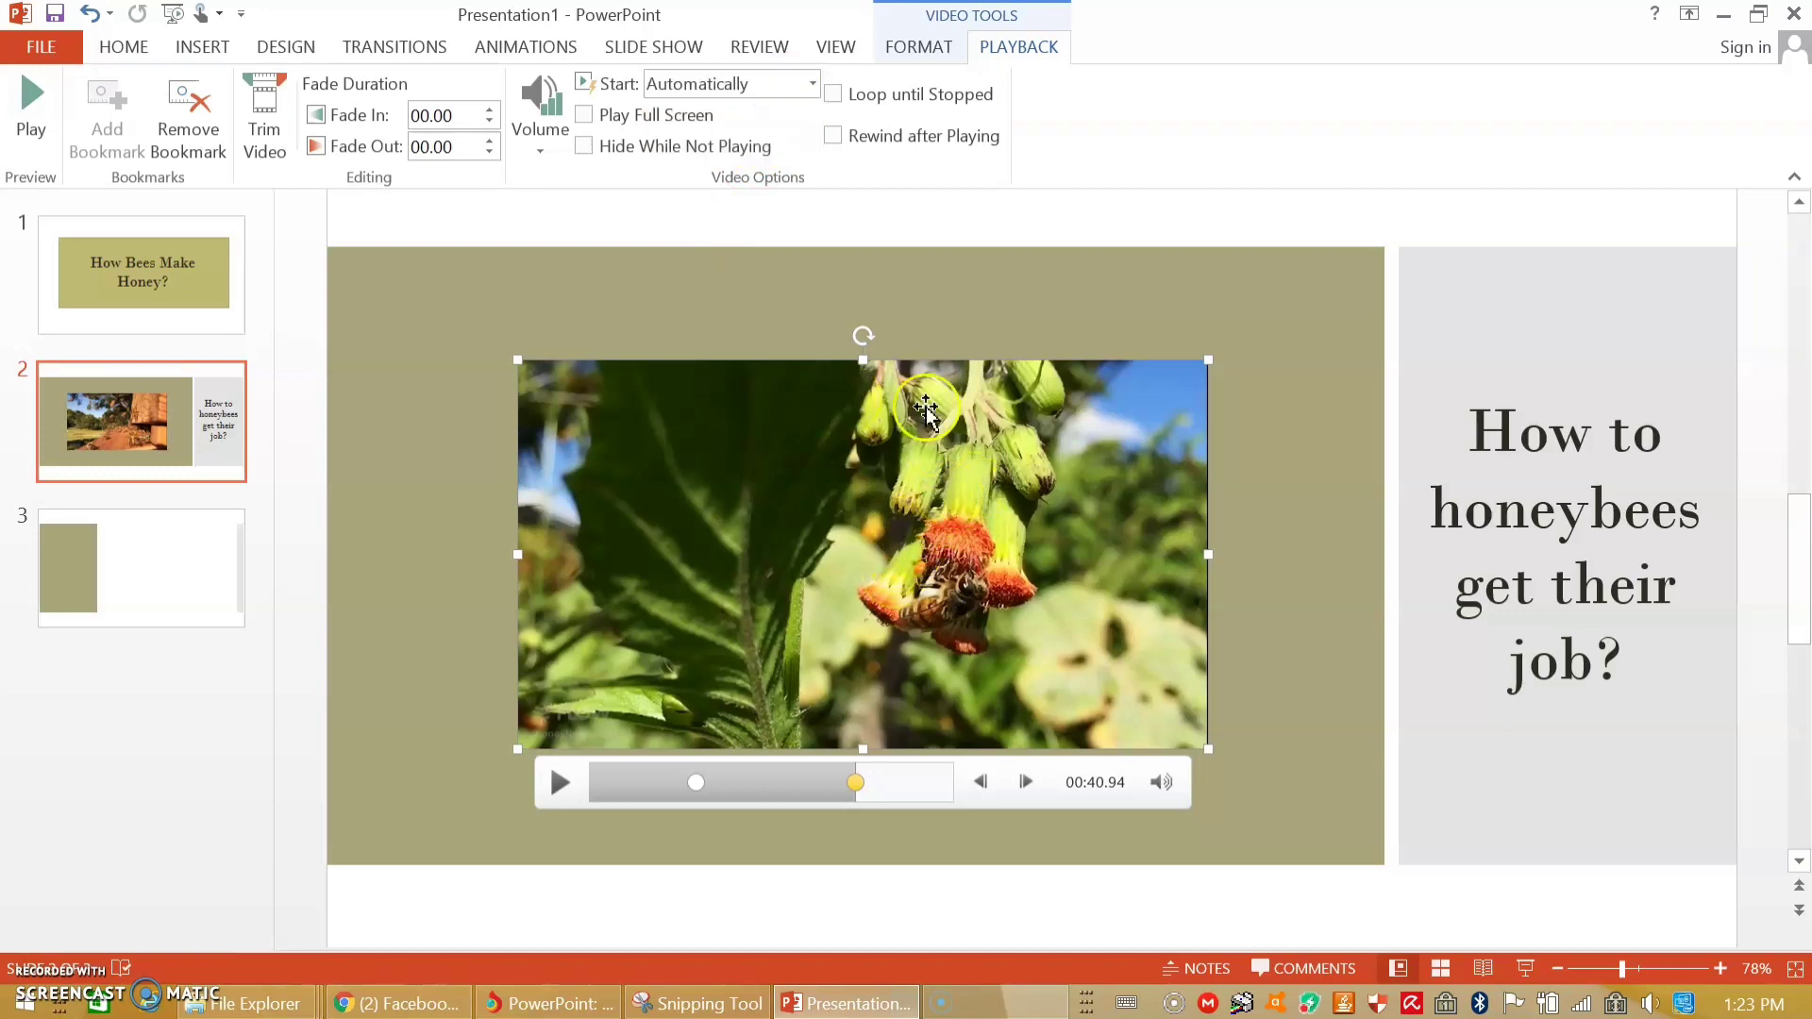
click(920, 49)
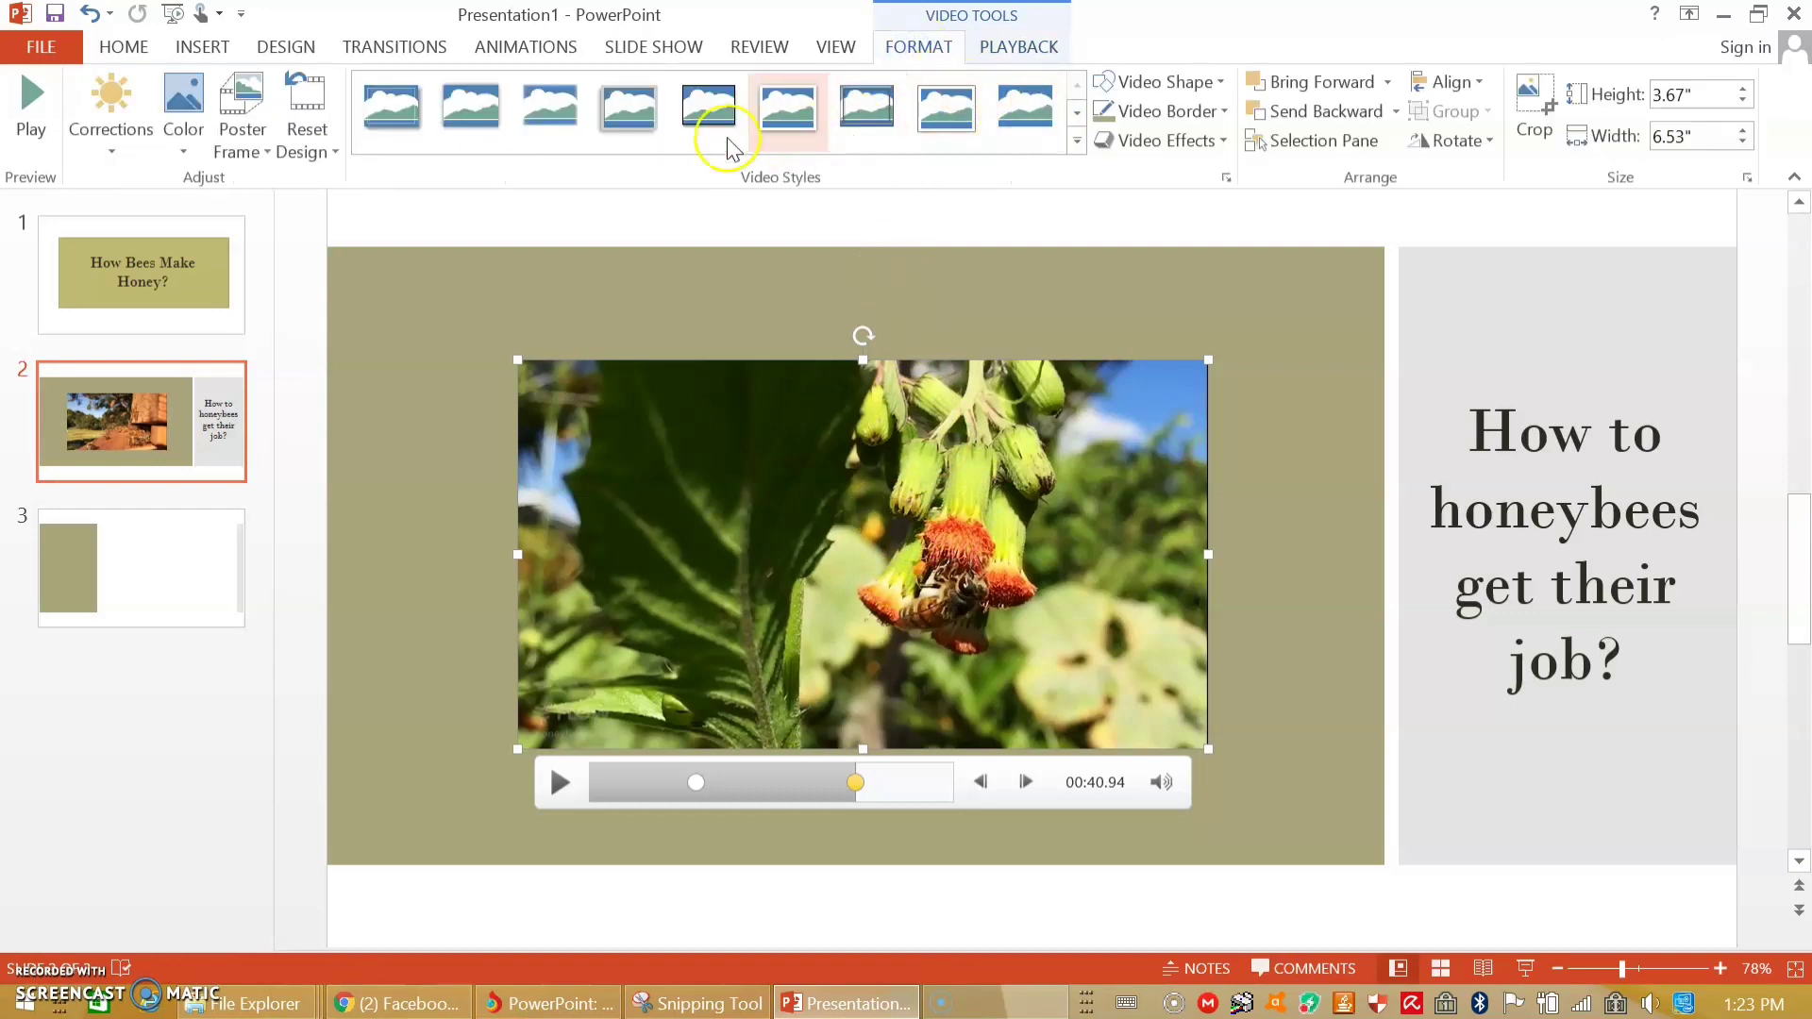
Try oval, white-framed rectangle and shadowed perspective styles from the Video Styles gallery
click(1077, 115)
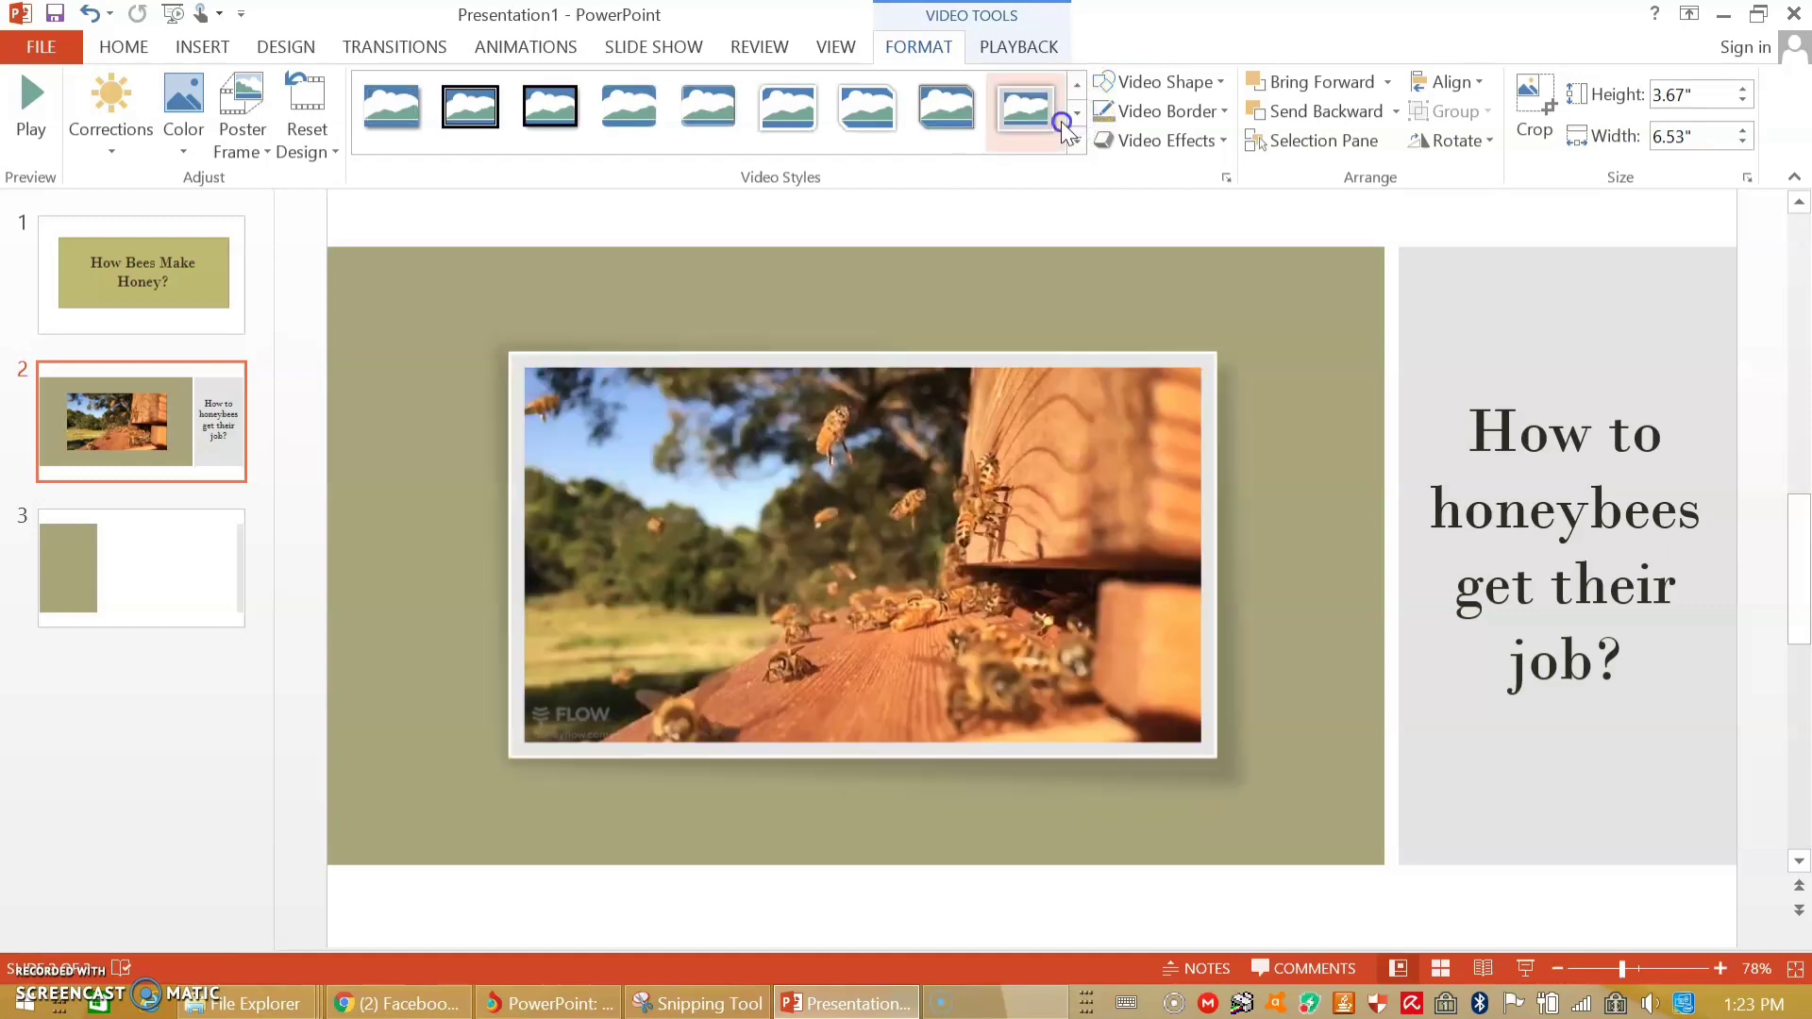
click(1061, 121)
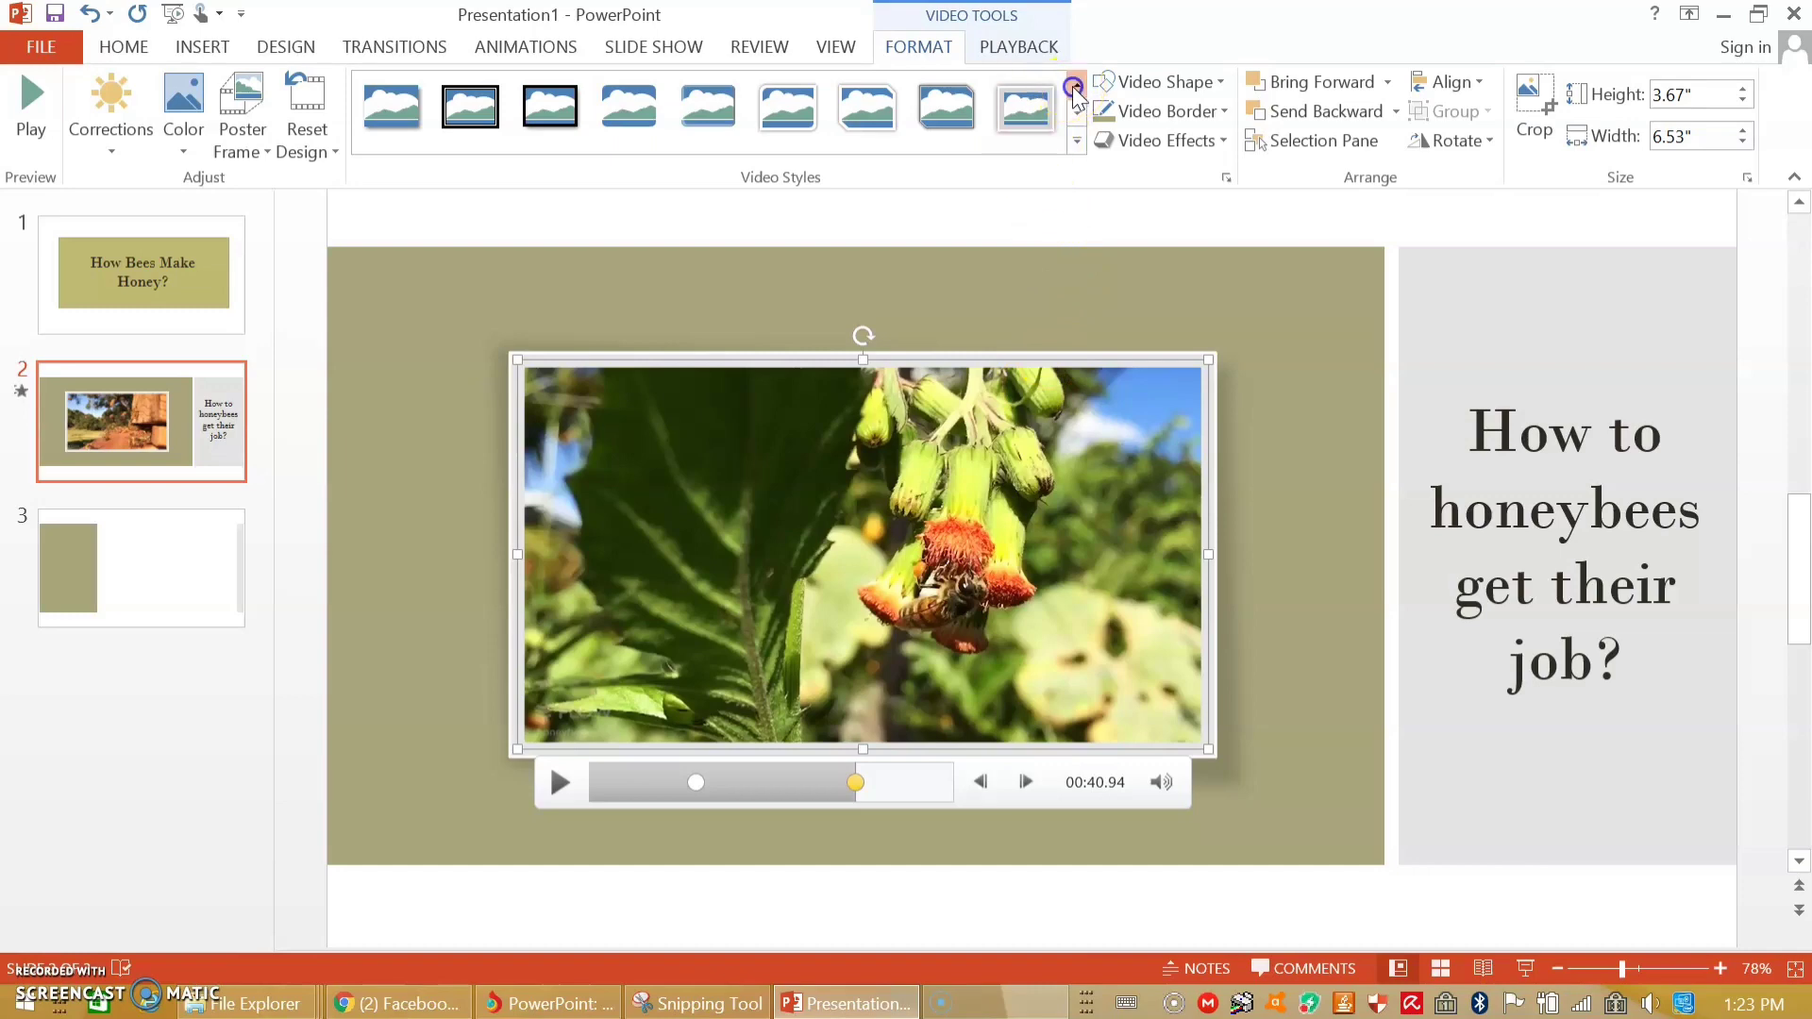
click(1075, 87)
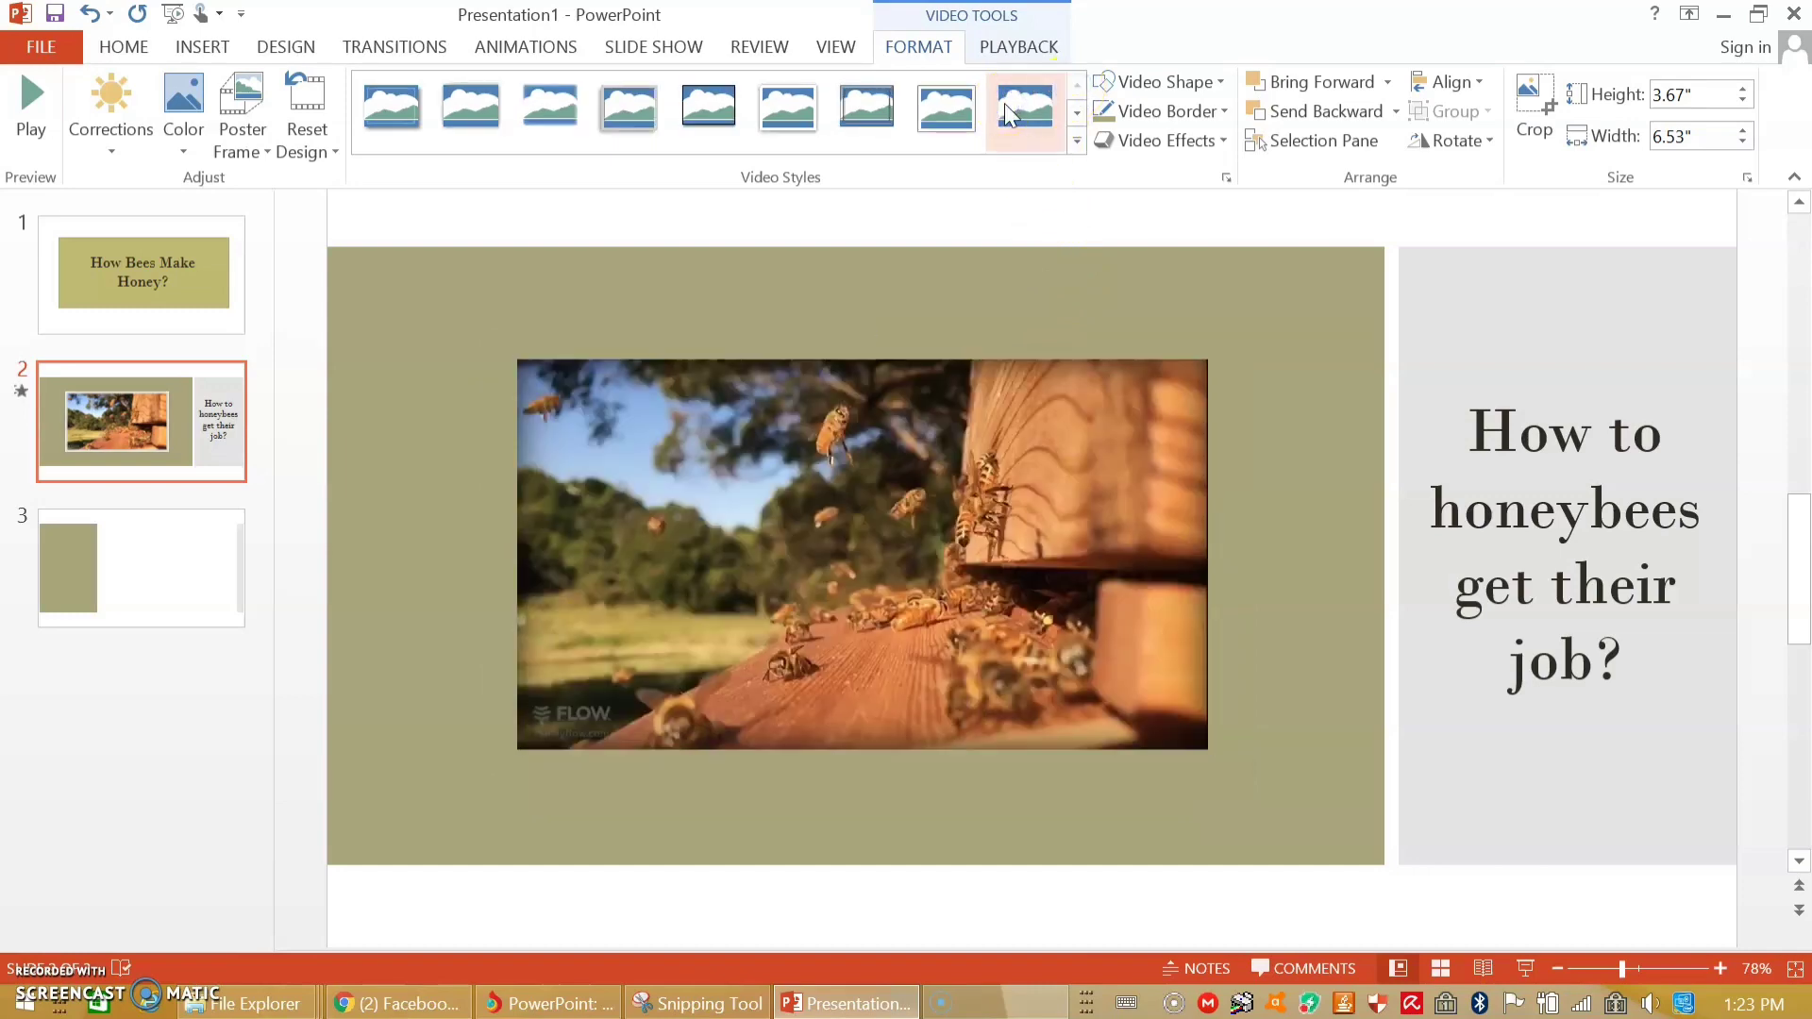
click(1045, 100)
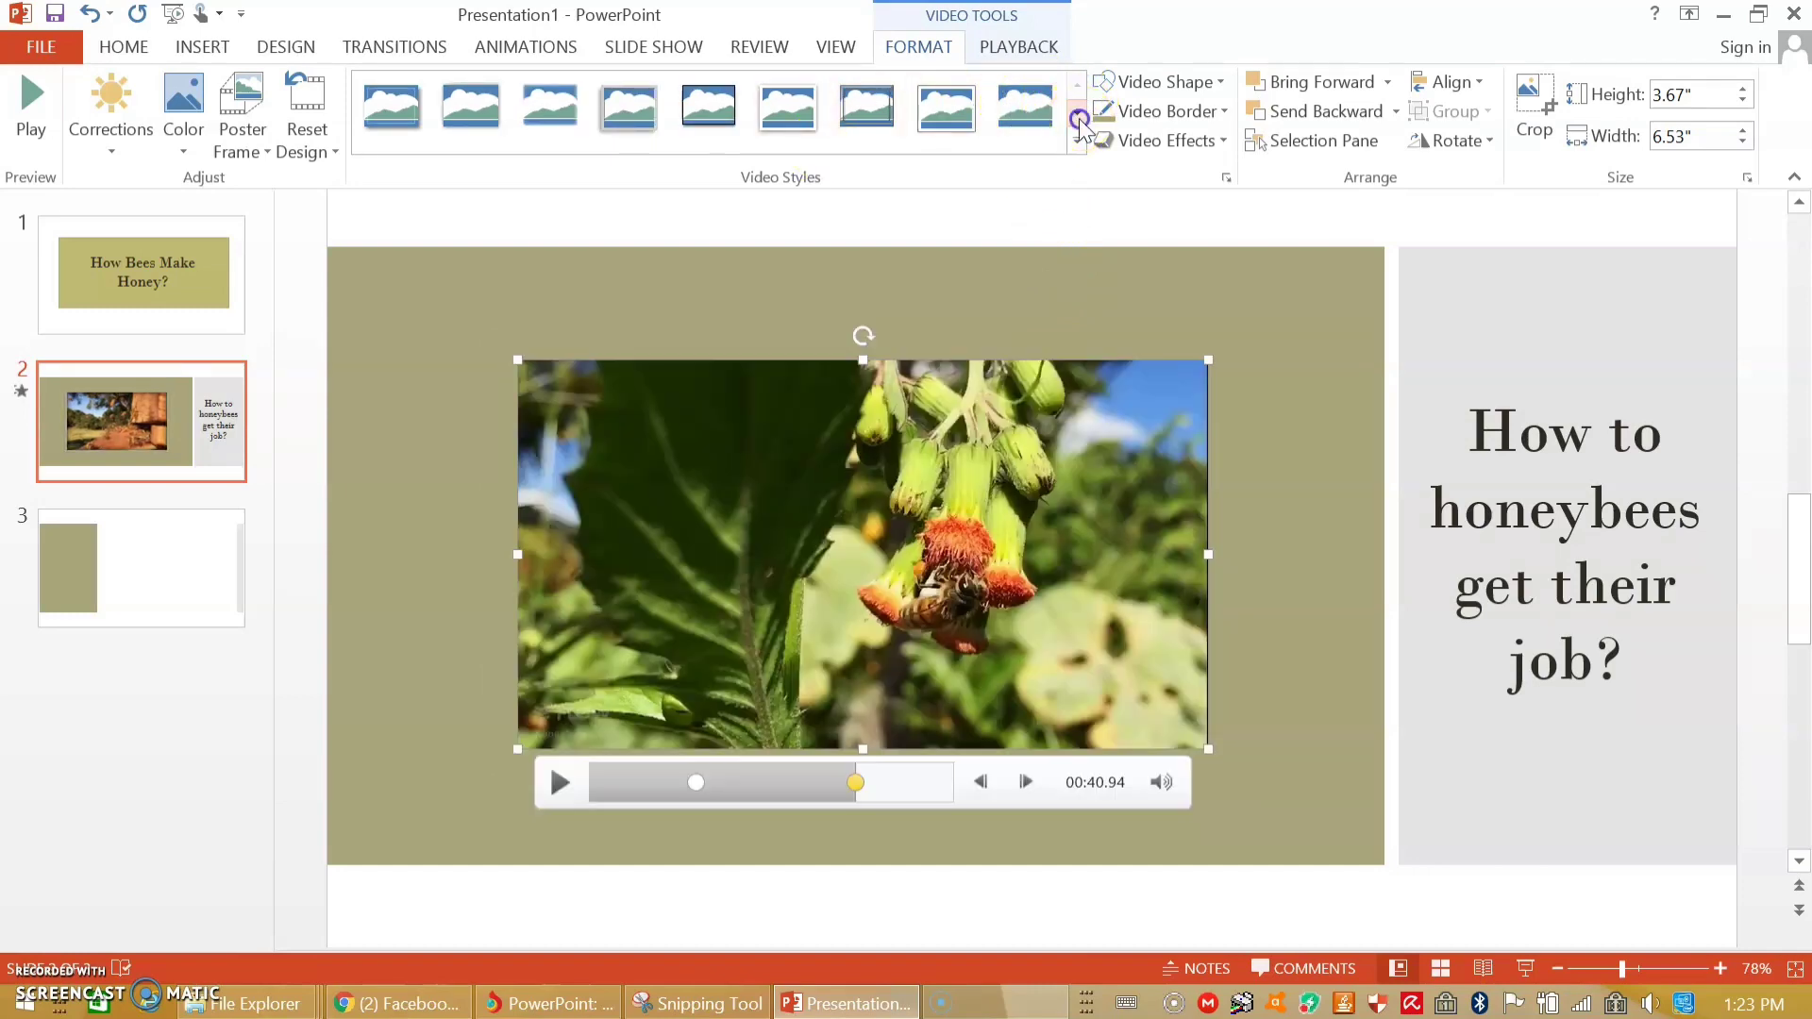
click(1079, 117)
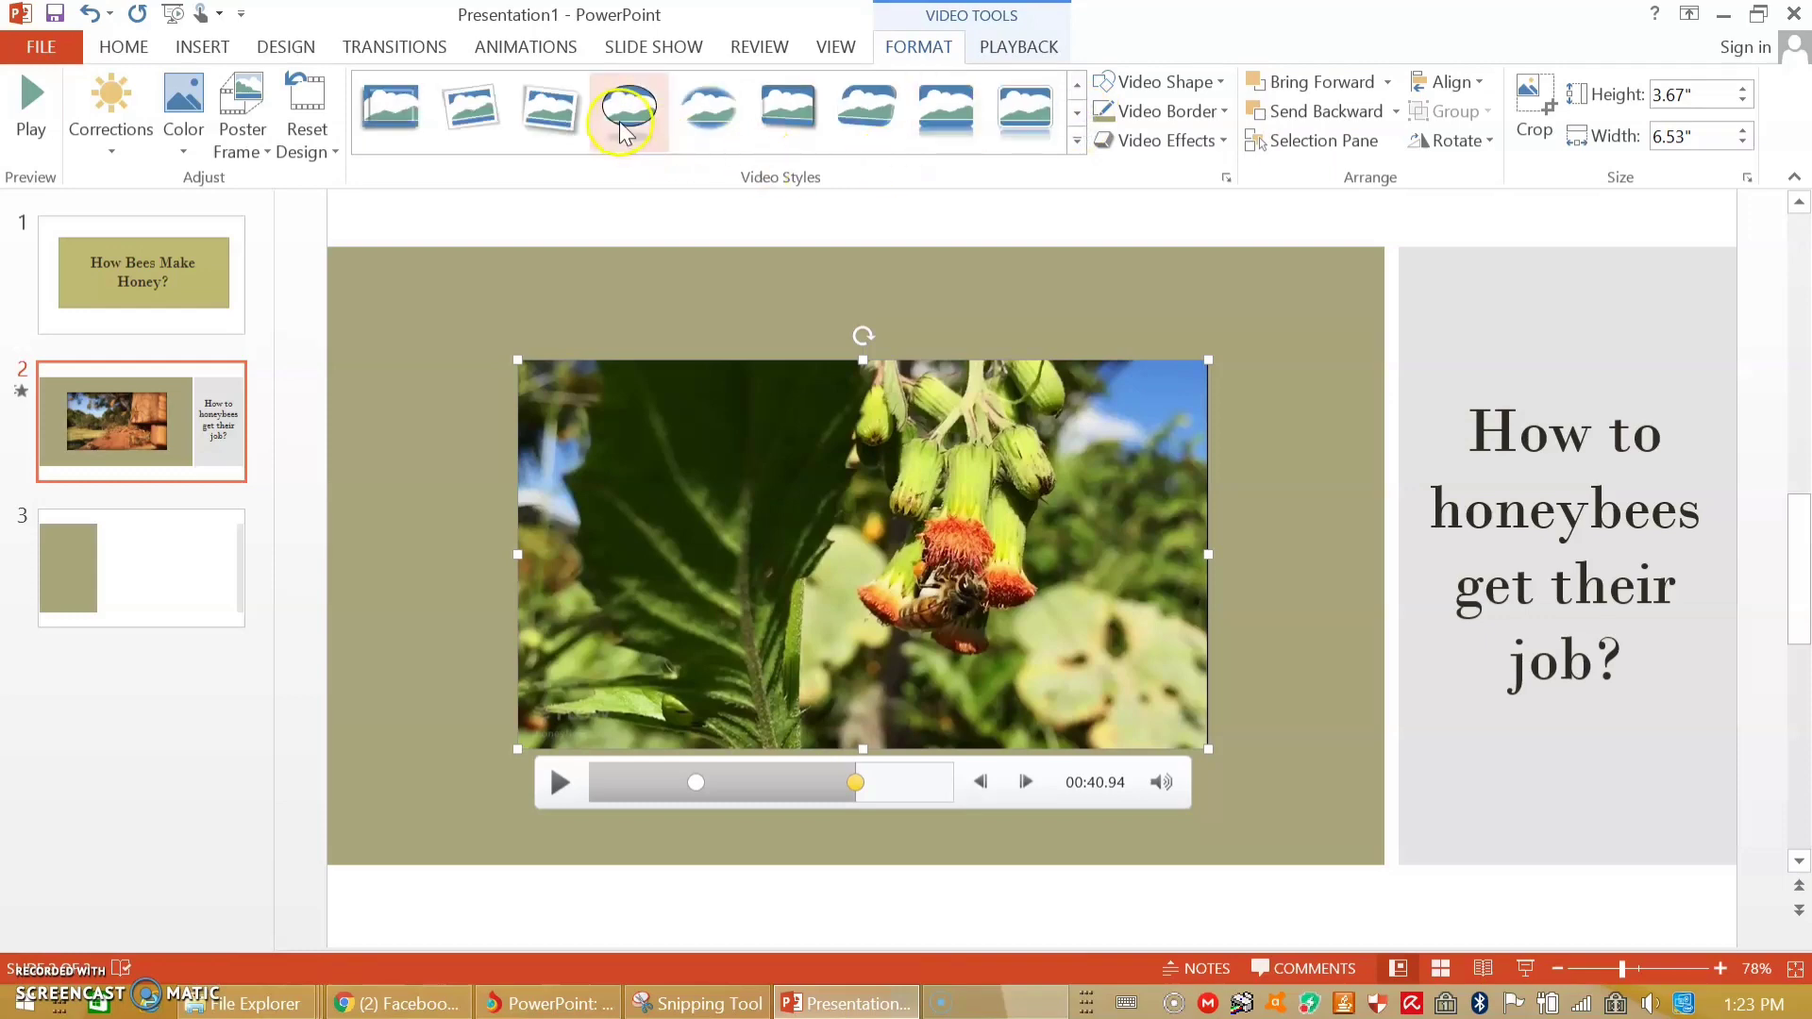
click(621, 126)
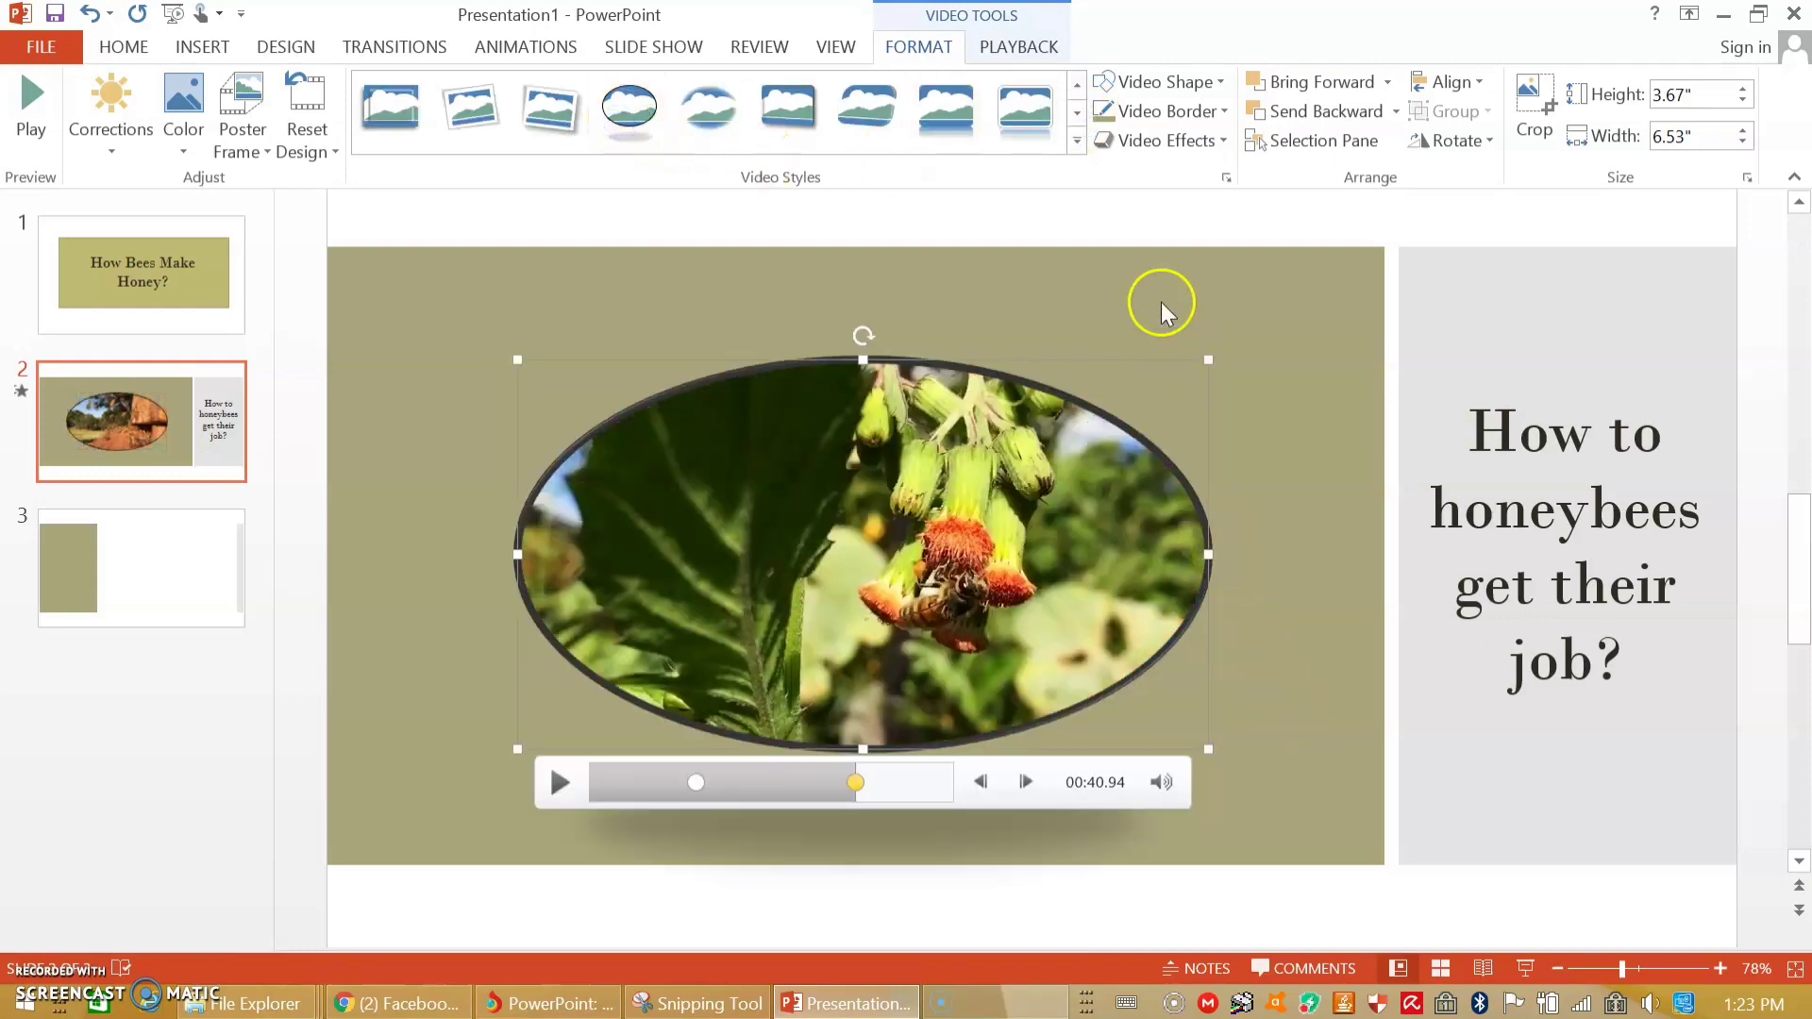
click(1077, 112)
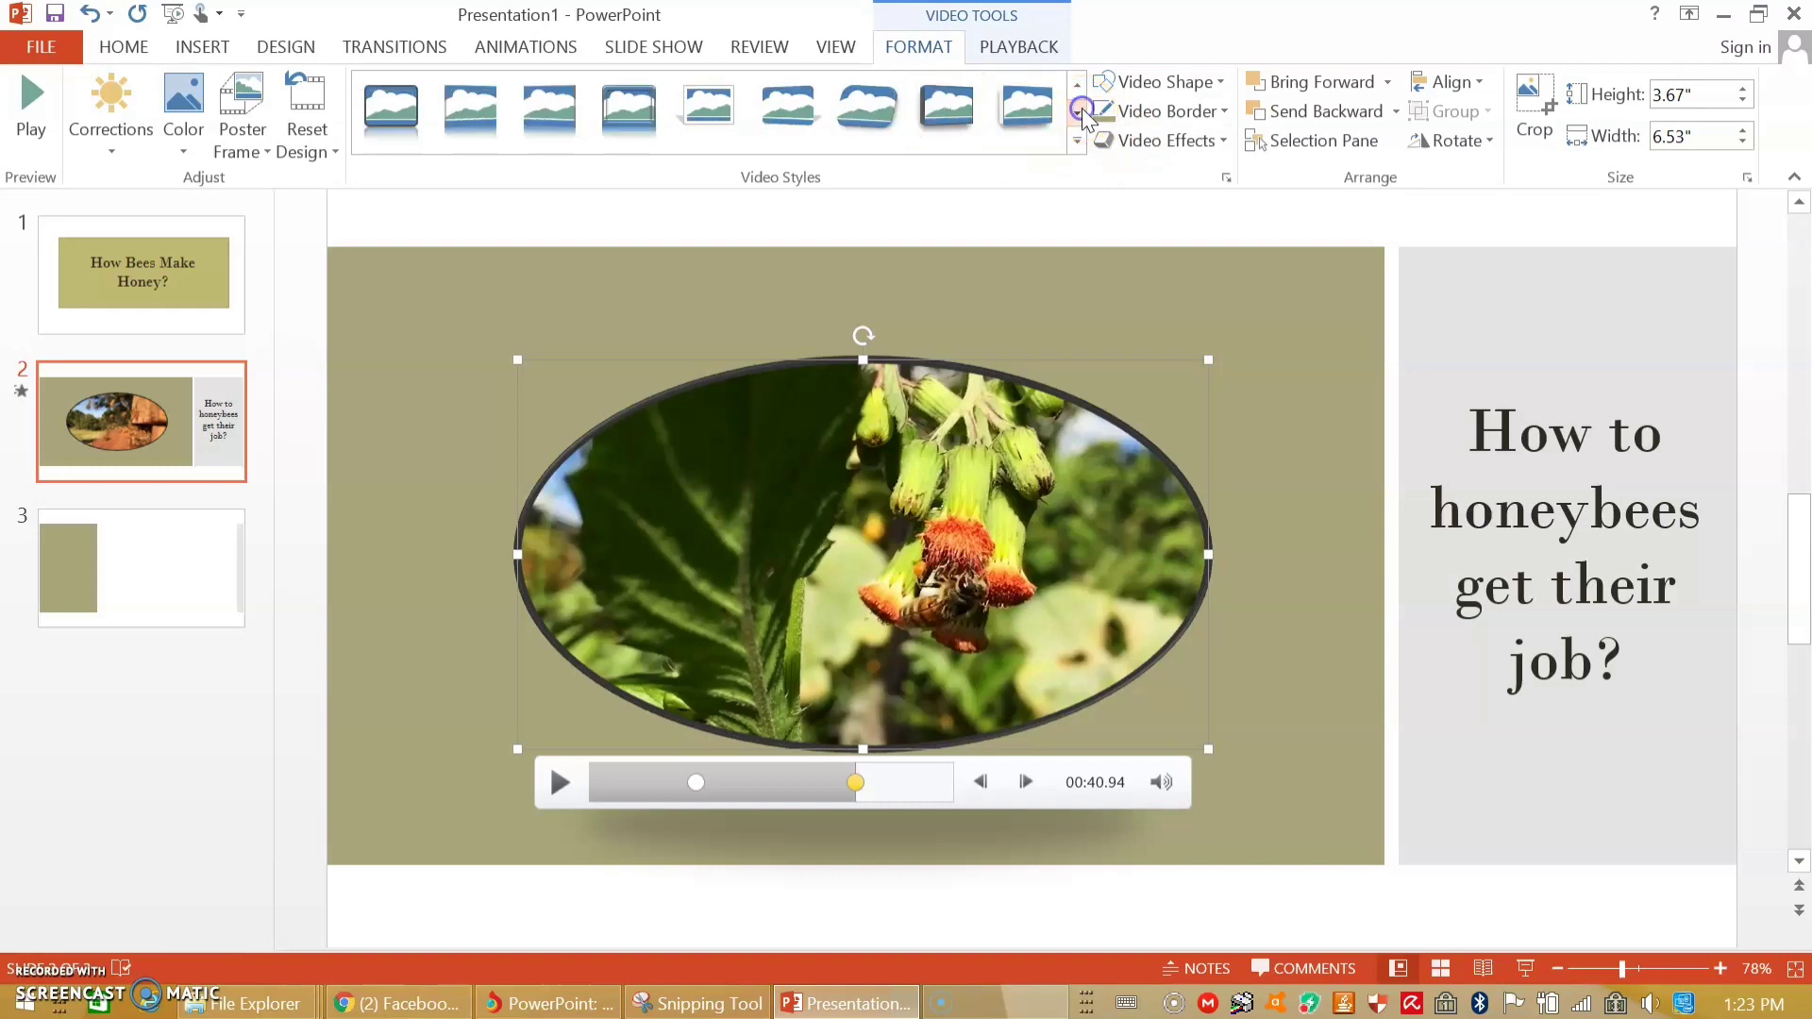
click(725, 103)
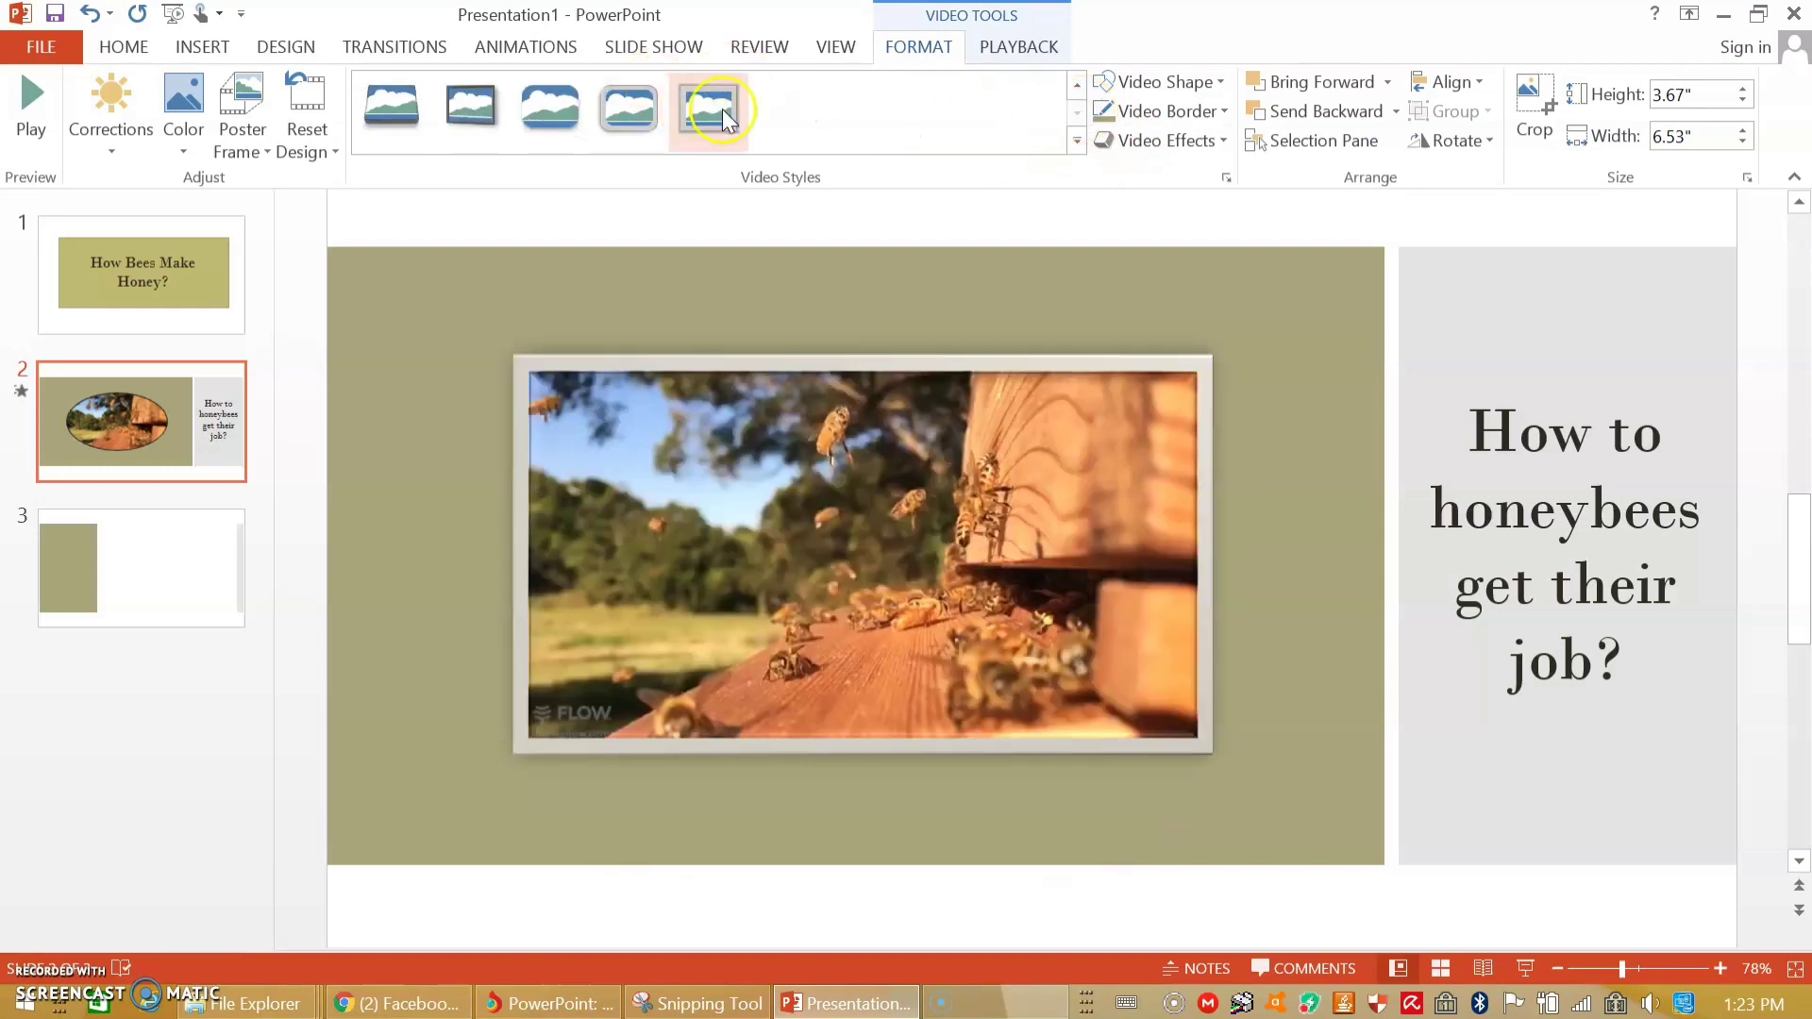
click(377, 104)
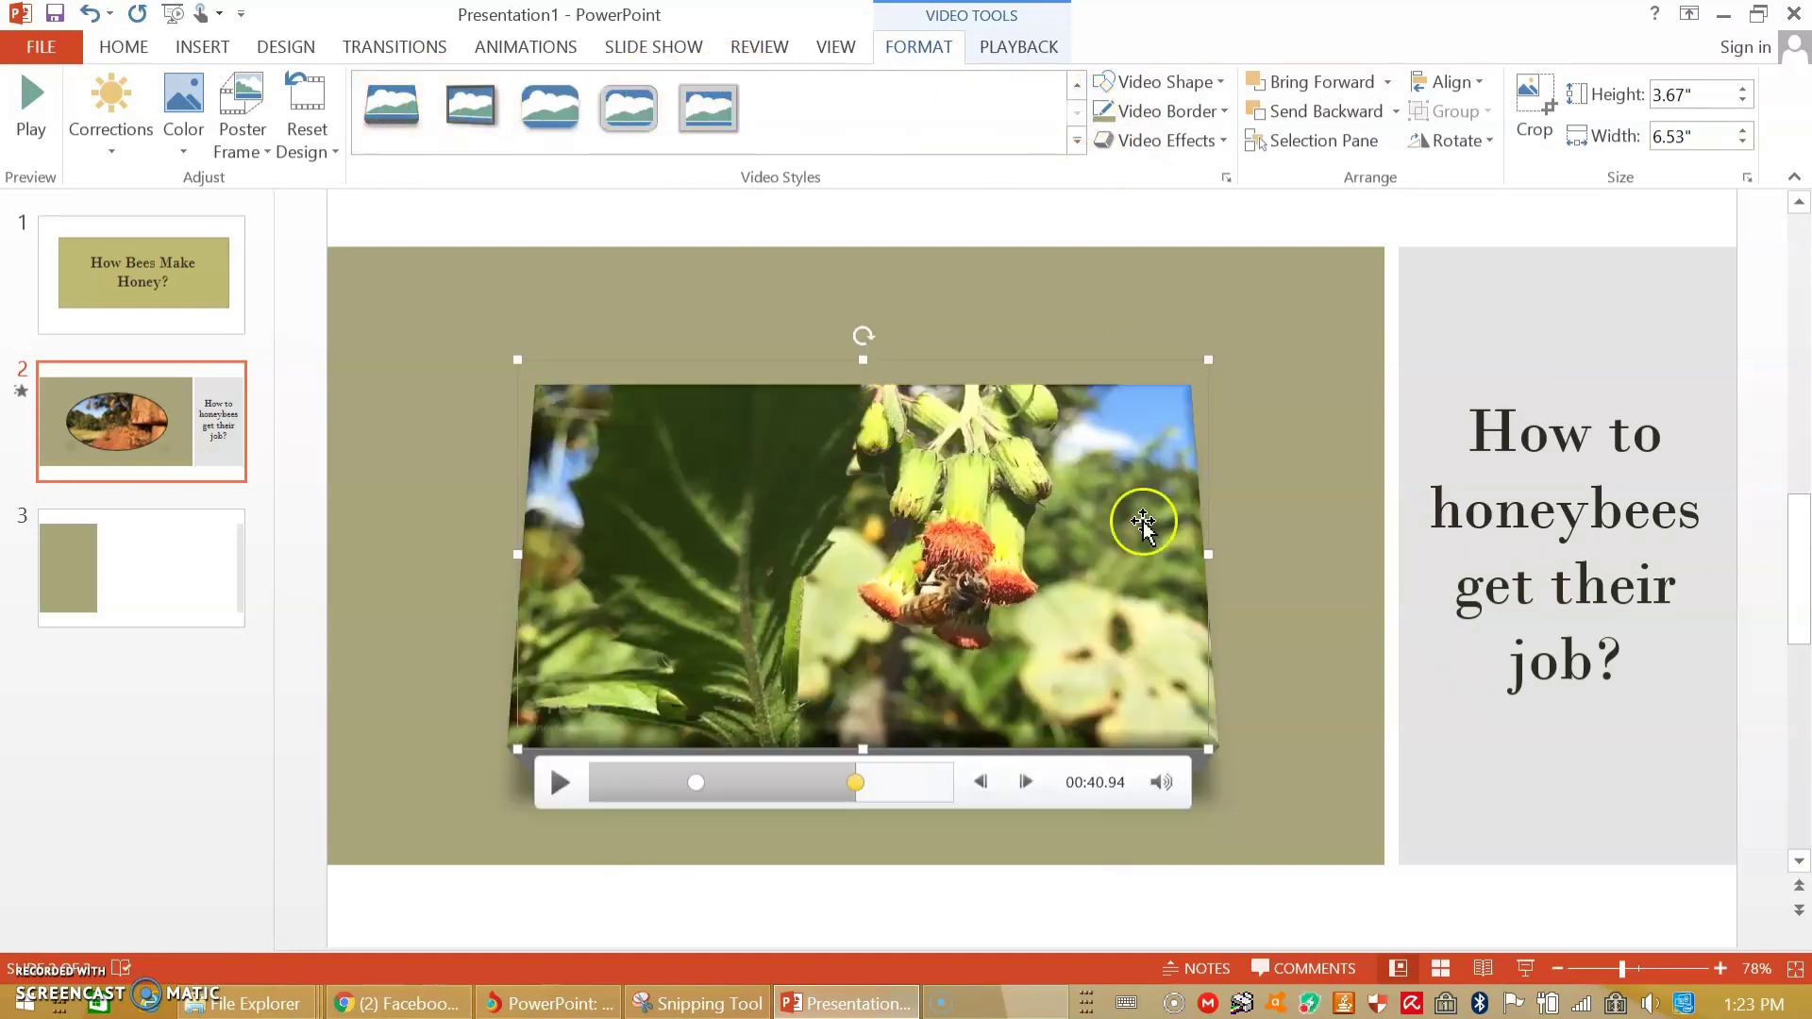
Apply the tilted white-frame style and shrink the video to 3.57" by 6.34"
click(1077, 85)
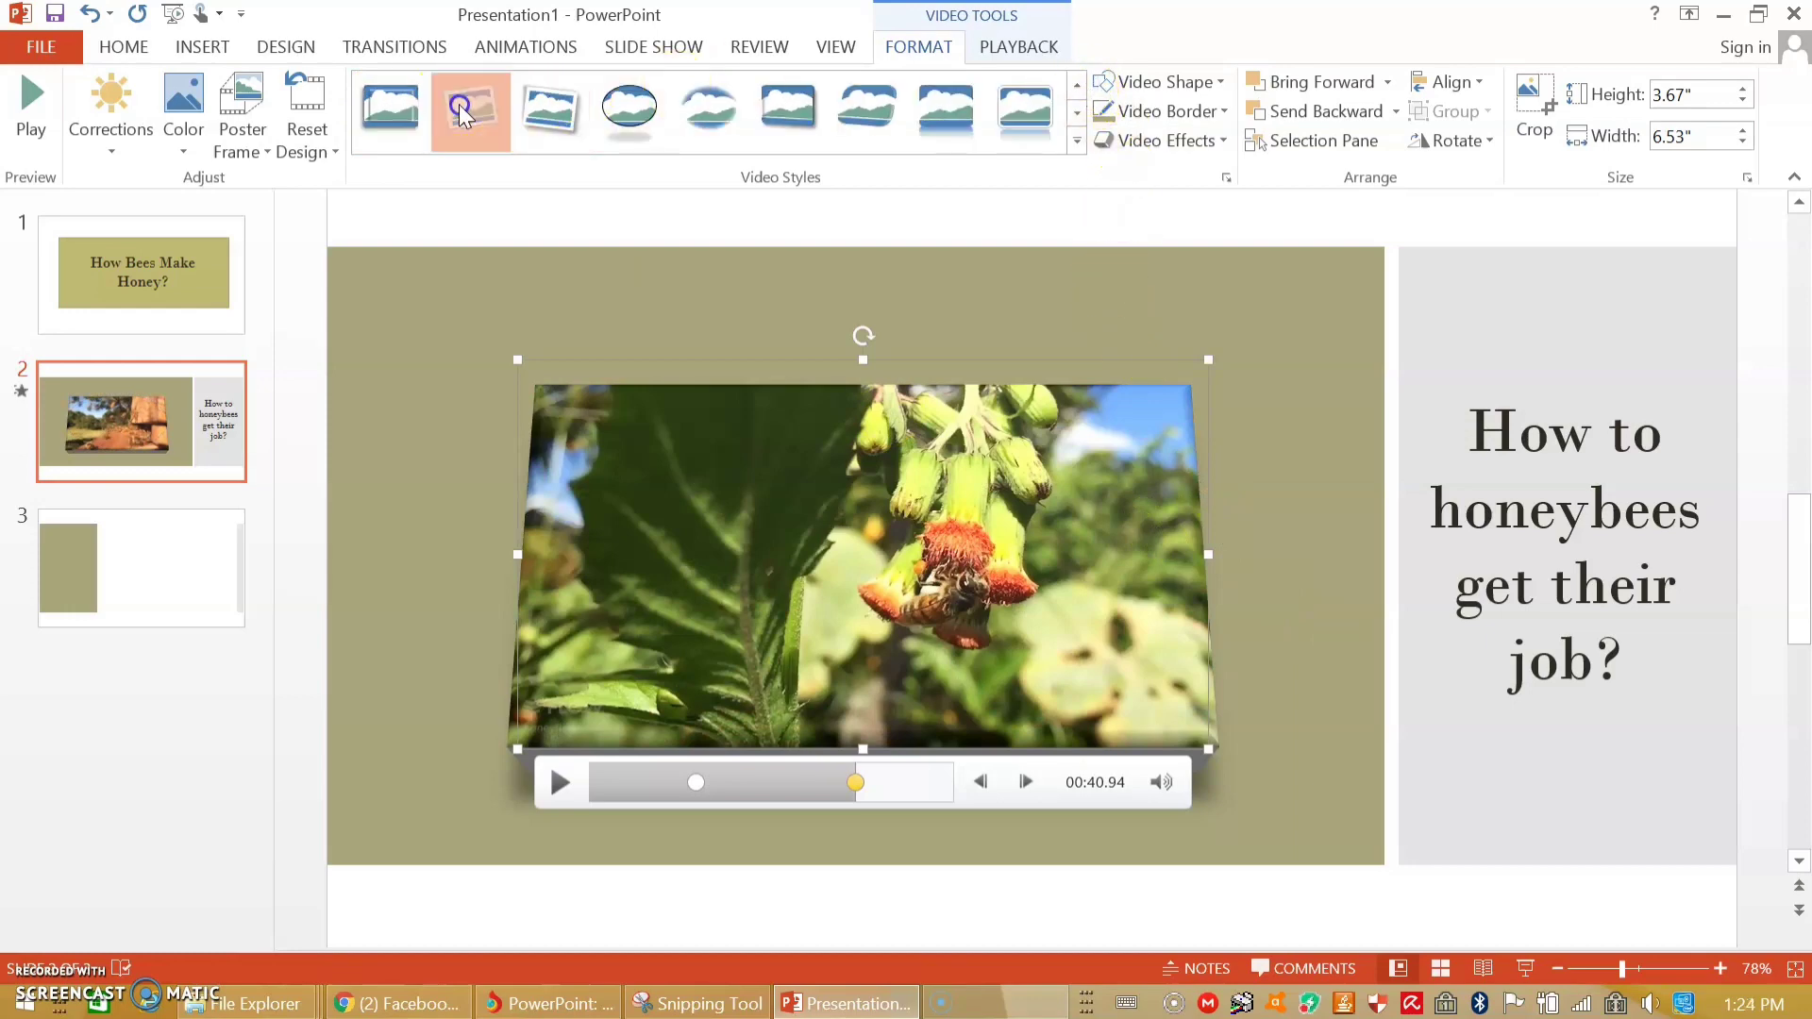
click(460, 111)
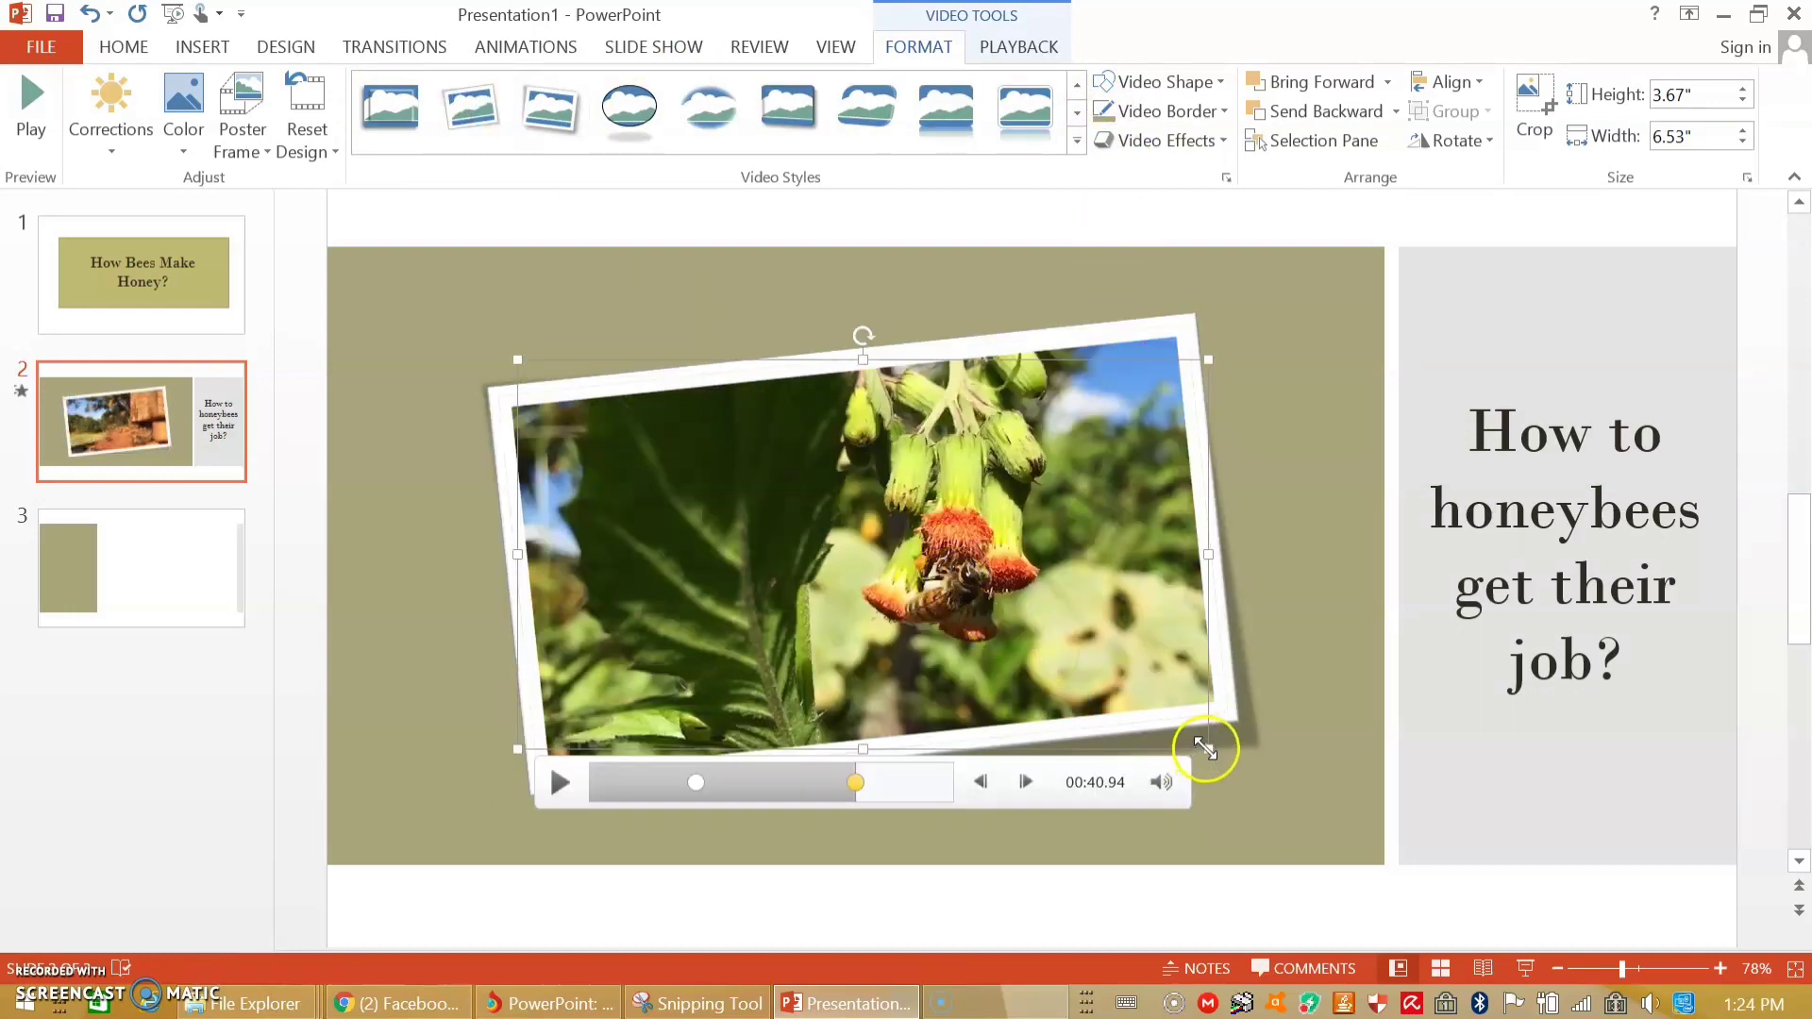
drag(1205, 749, 1185, 719)
click(1276, 687)
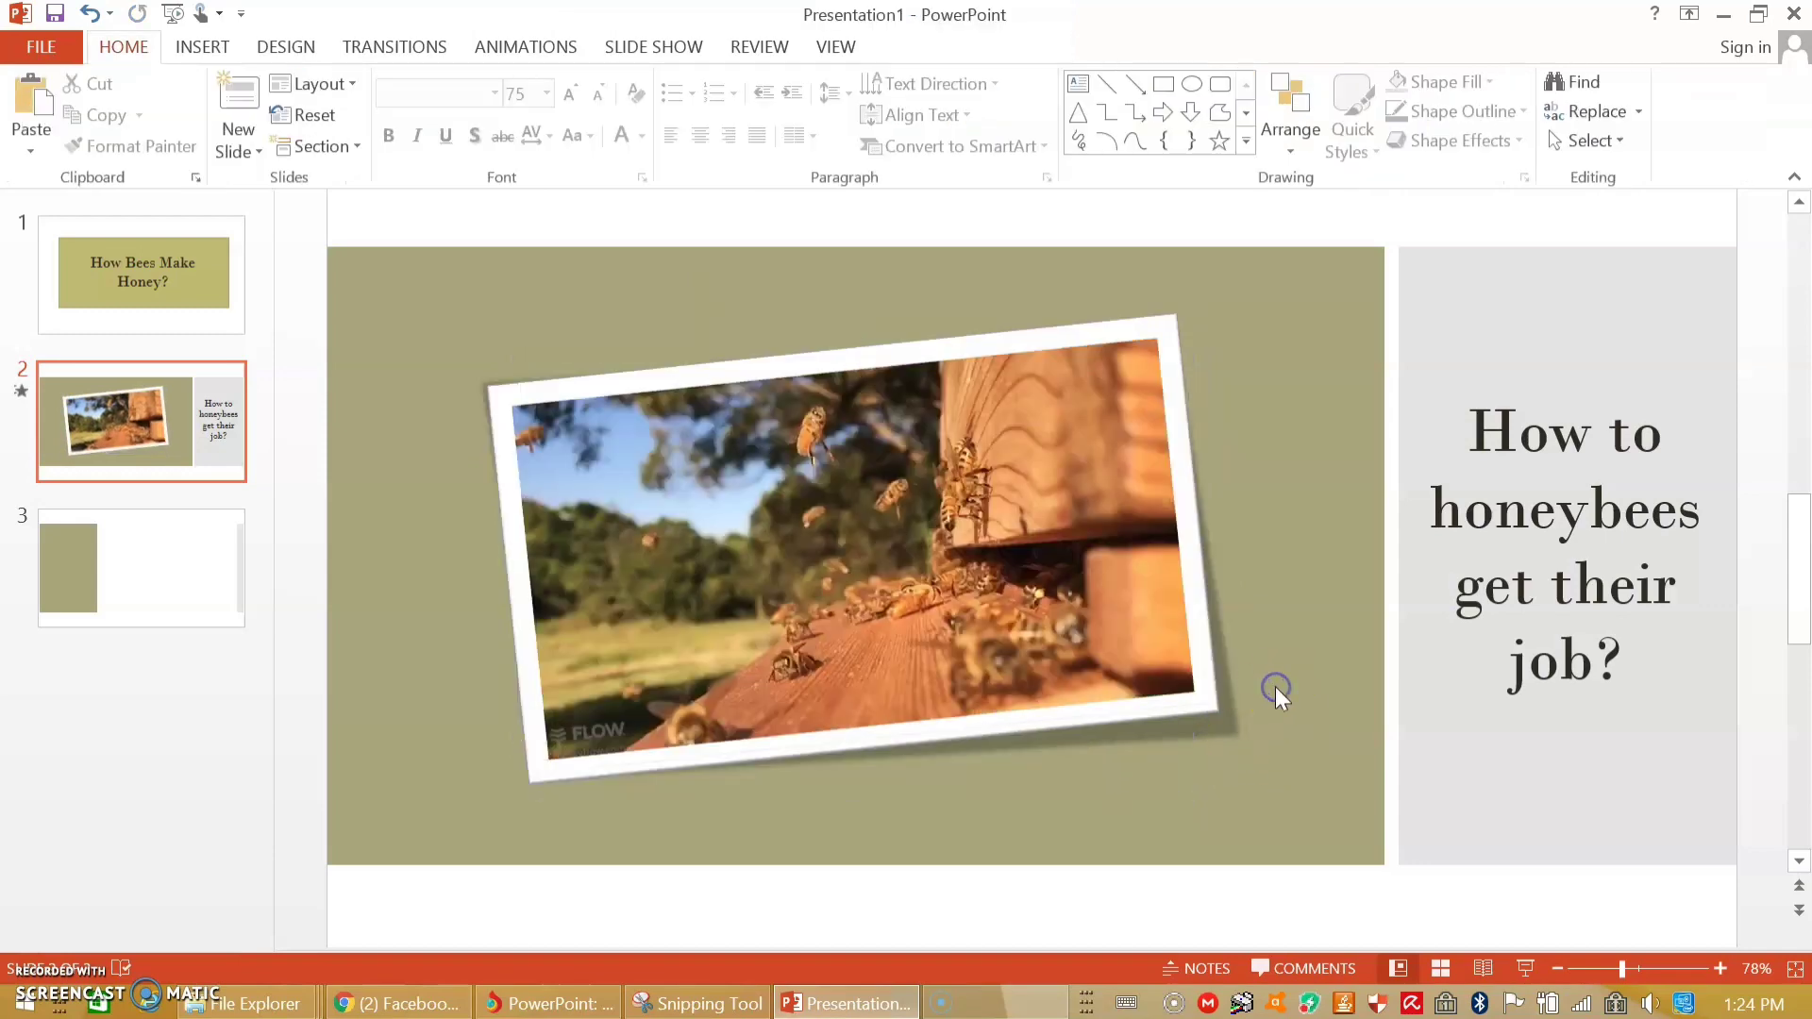
click(1018, 642)
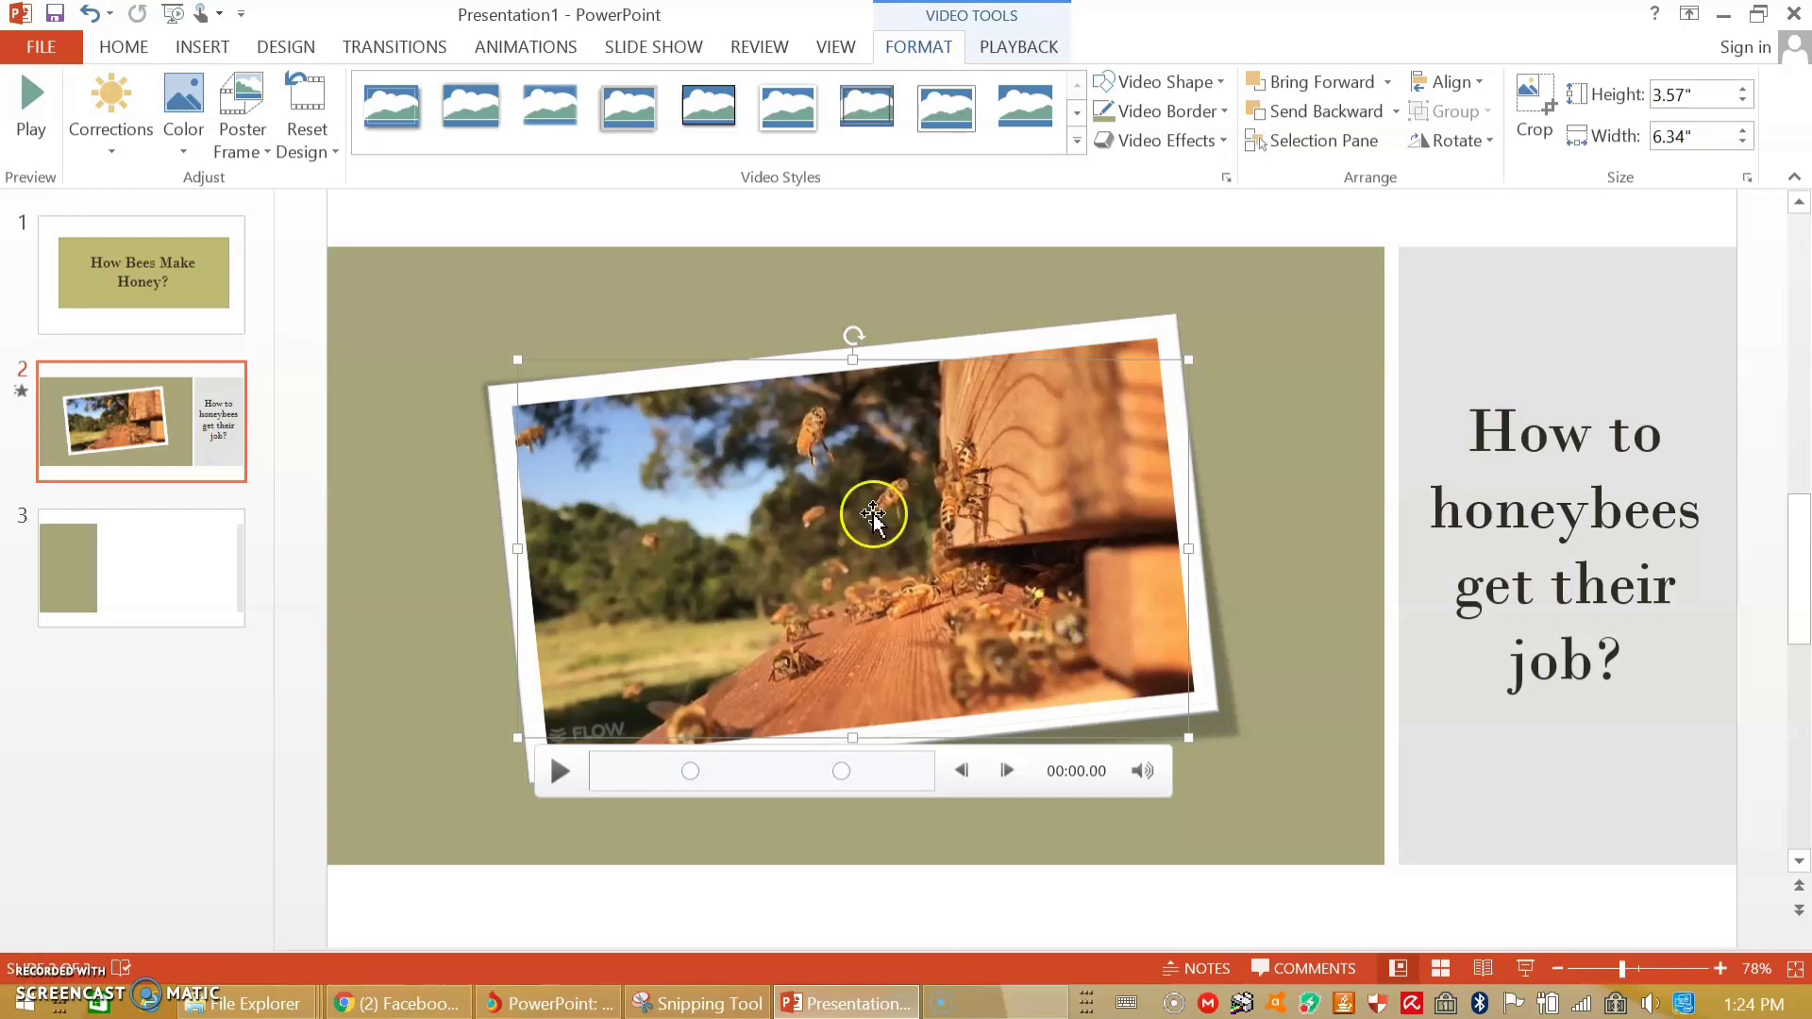
Run the slide show from the beginning, watch the bee video on slide 2, then exit
click(677, 46)
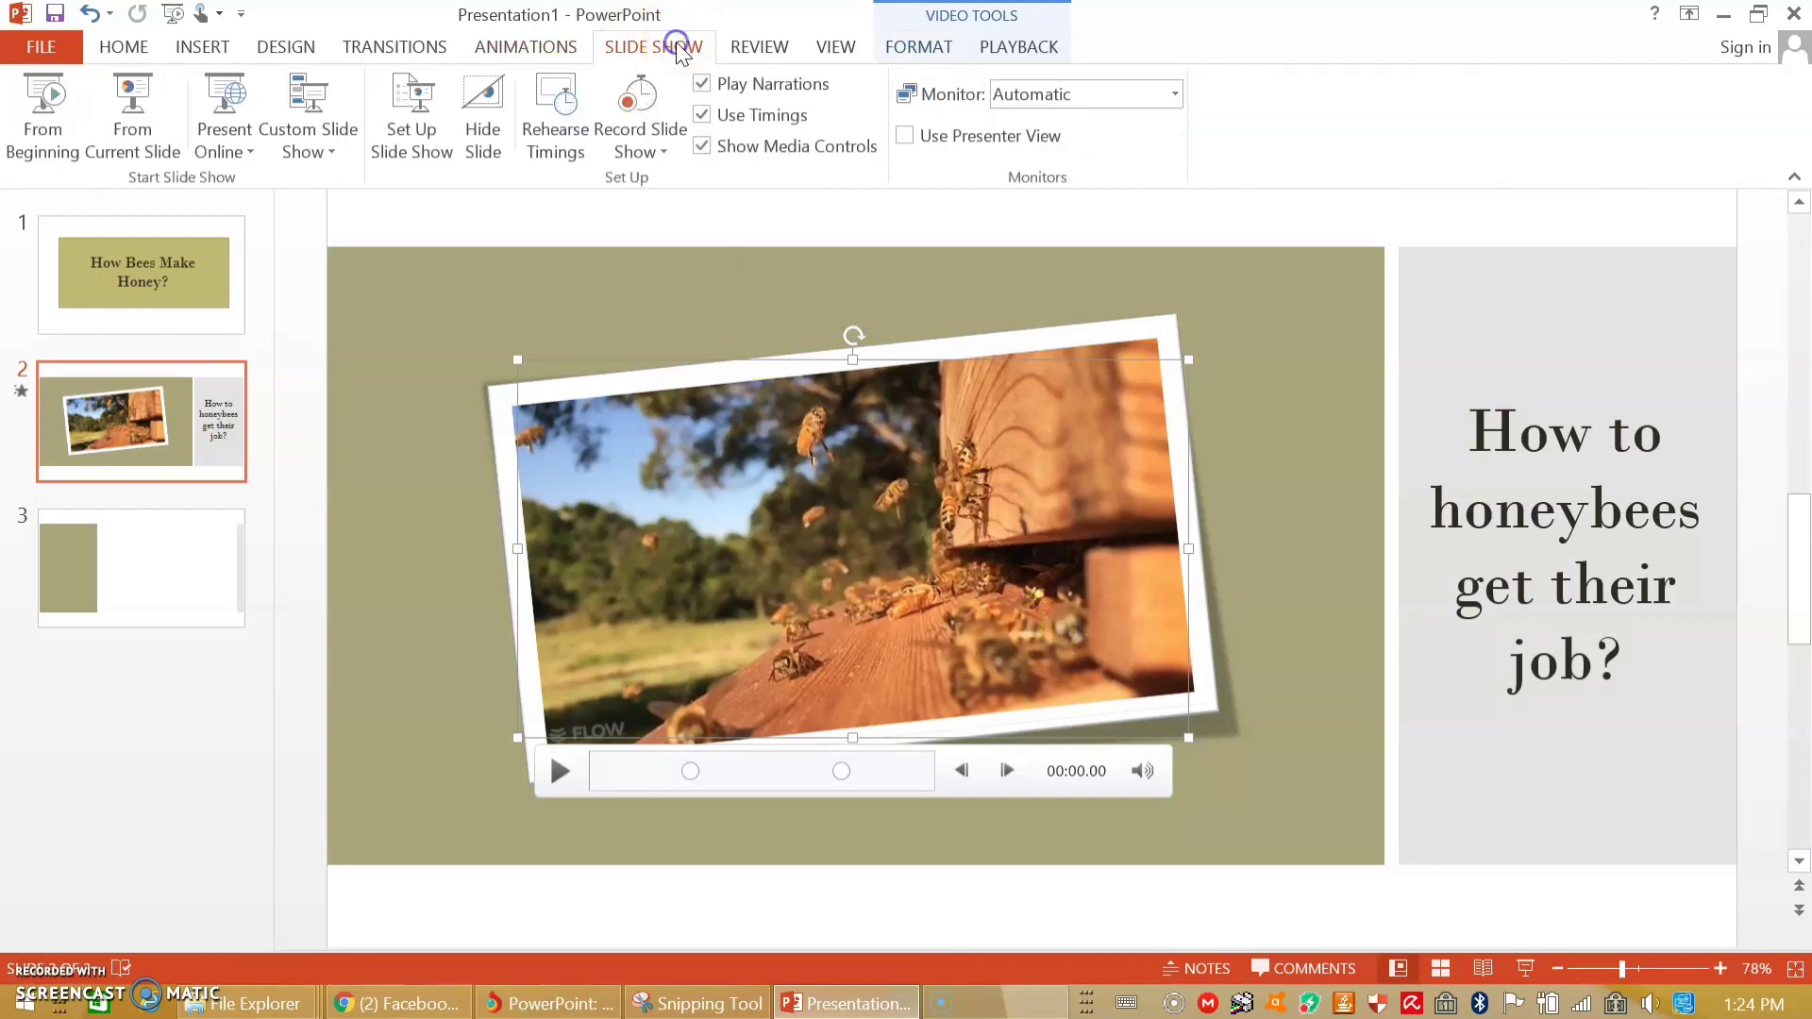
click(52, 143)
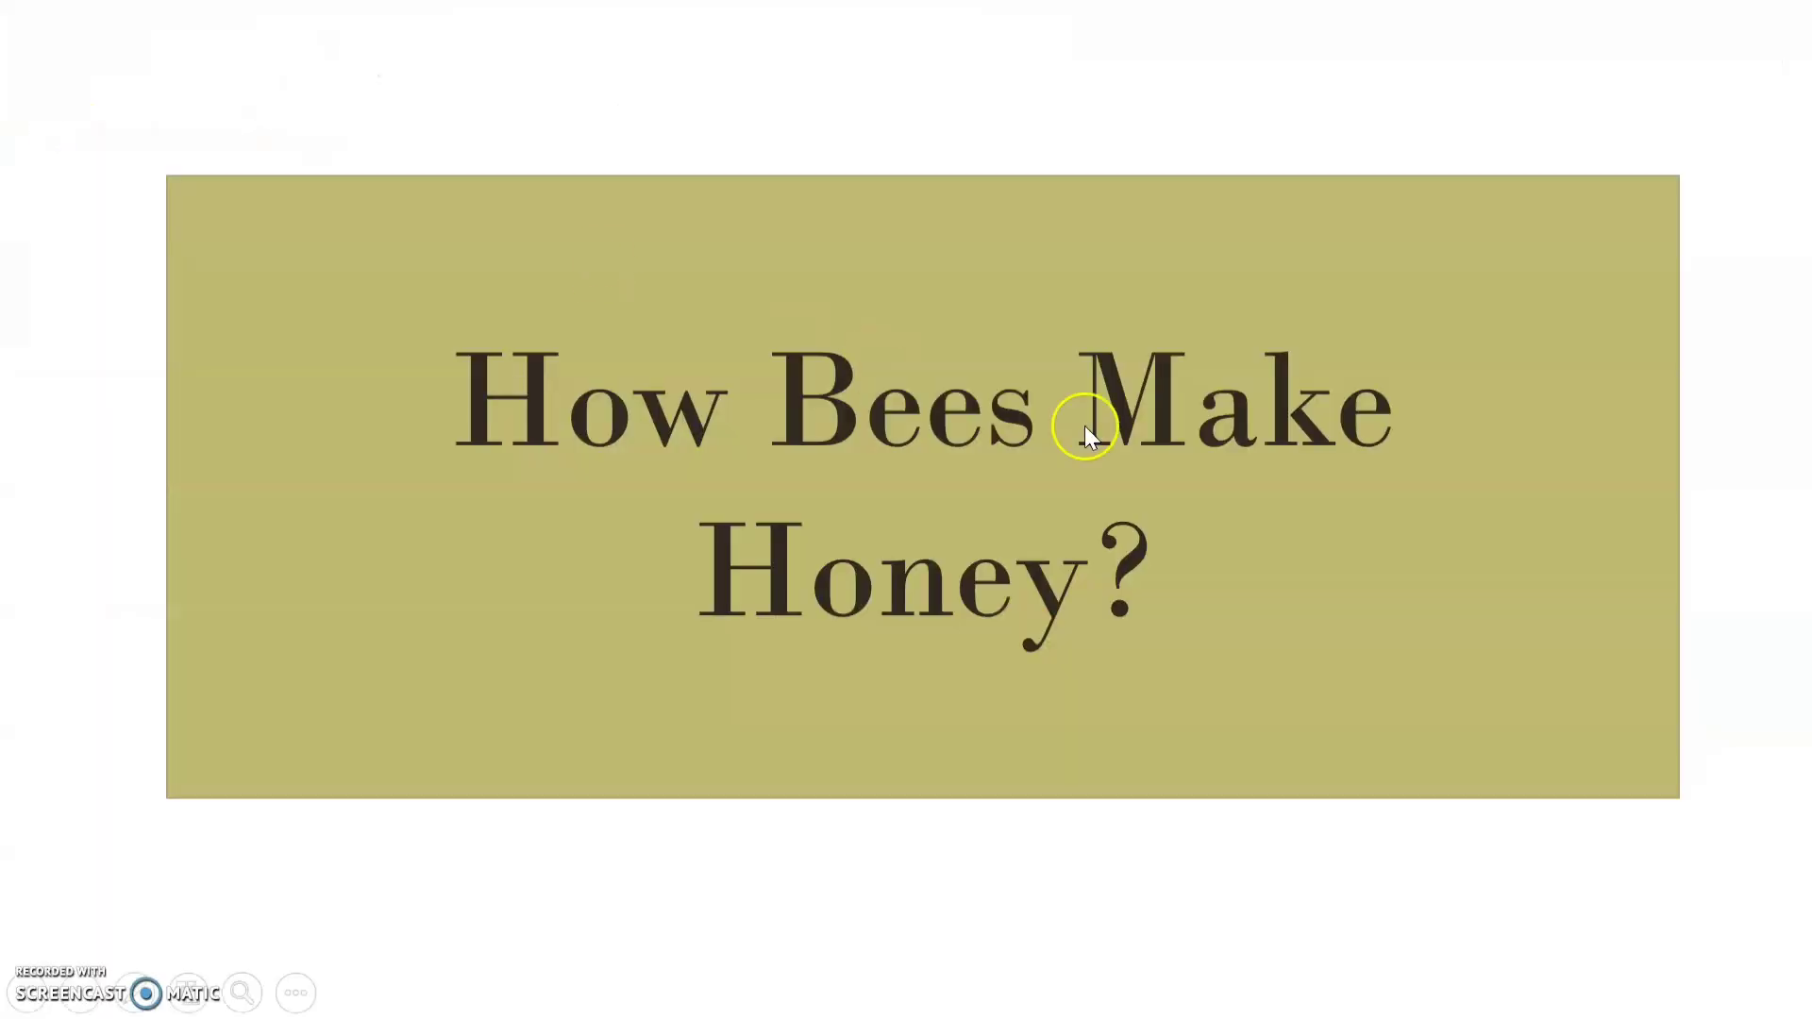
click(1809, 774)
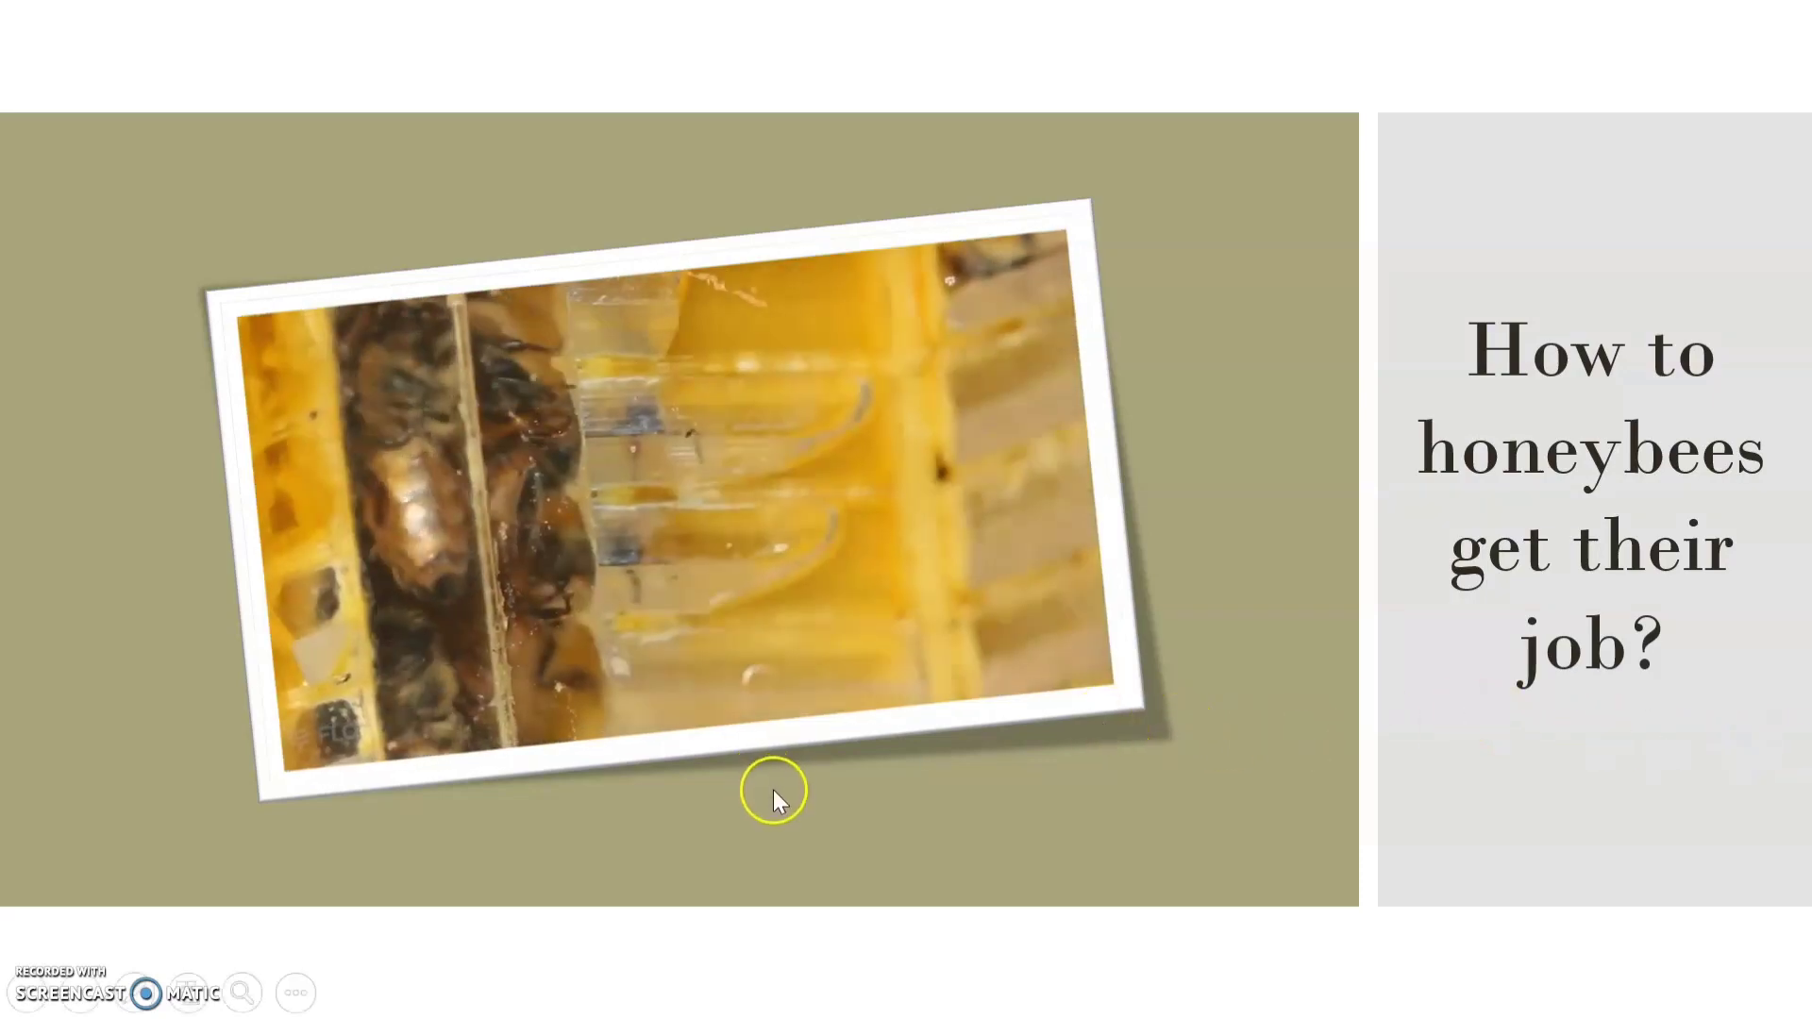
key(Escape)
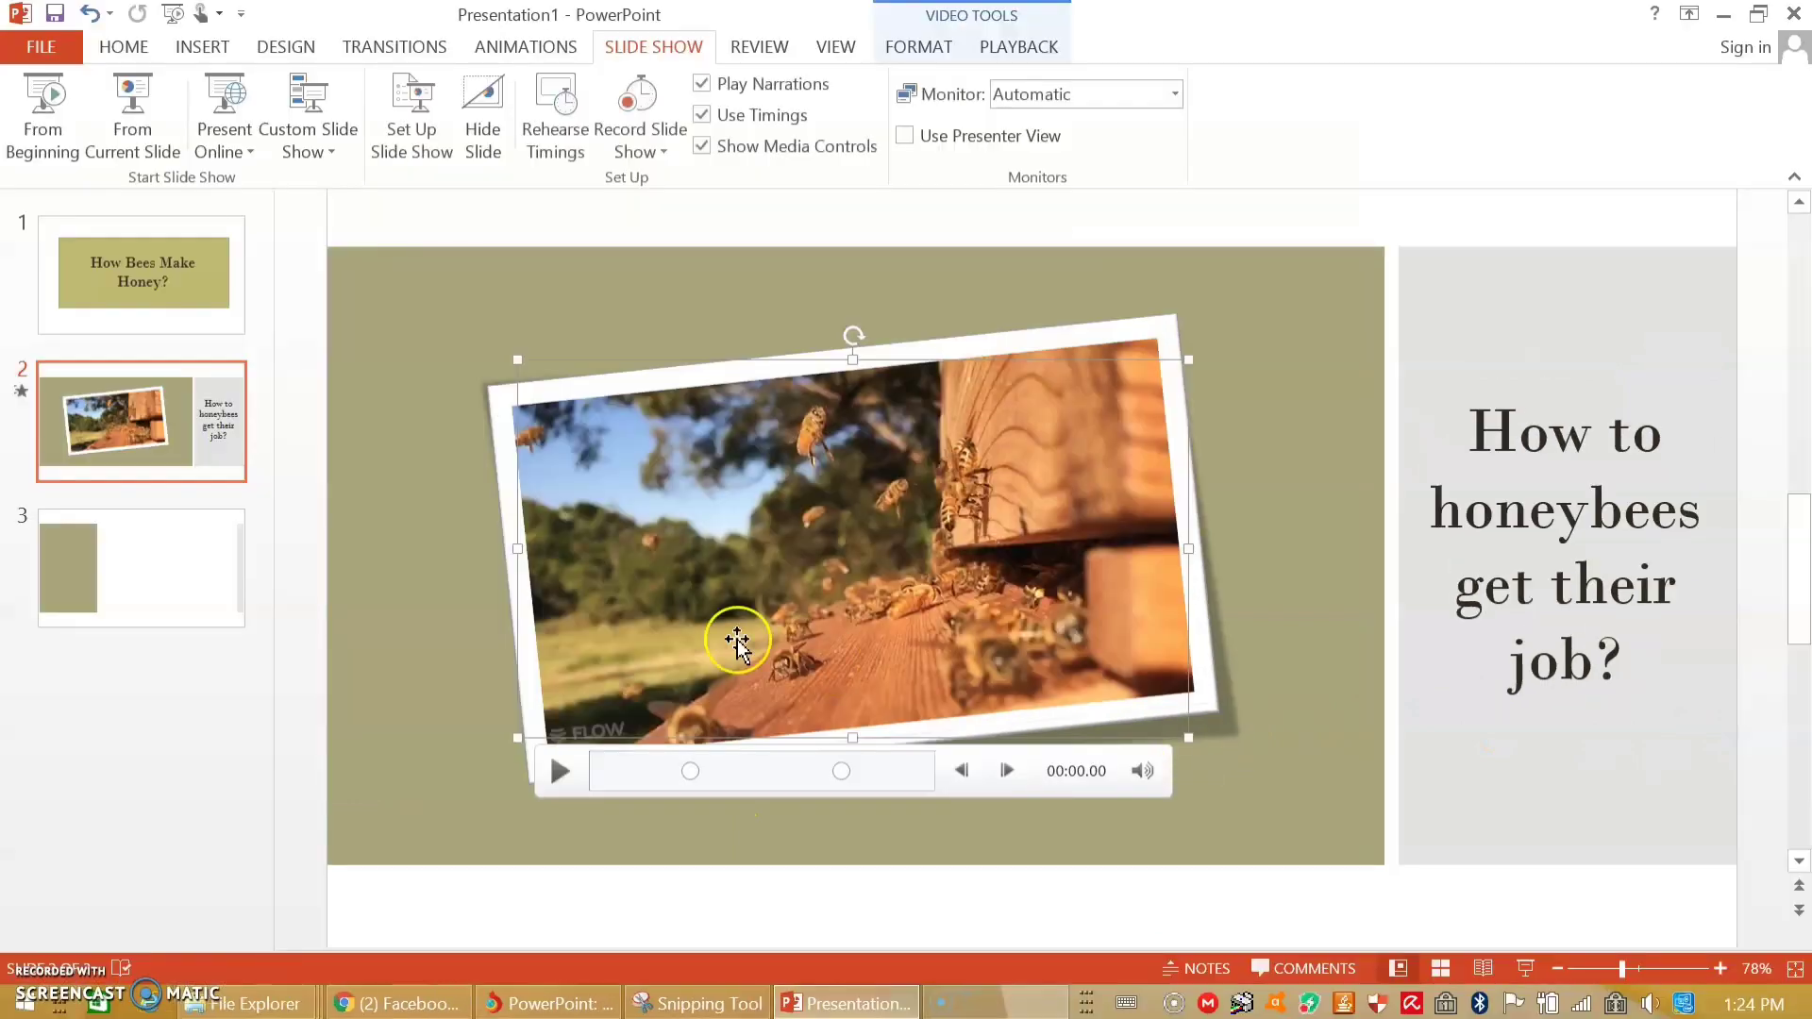
click(1268, 566)
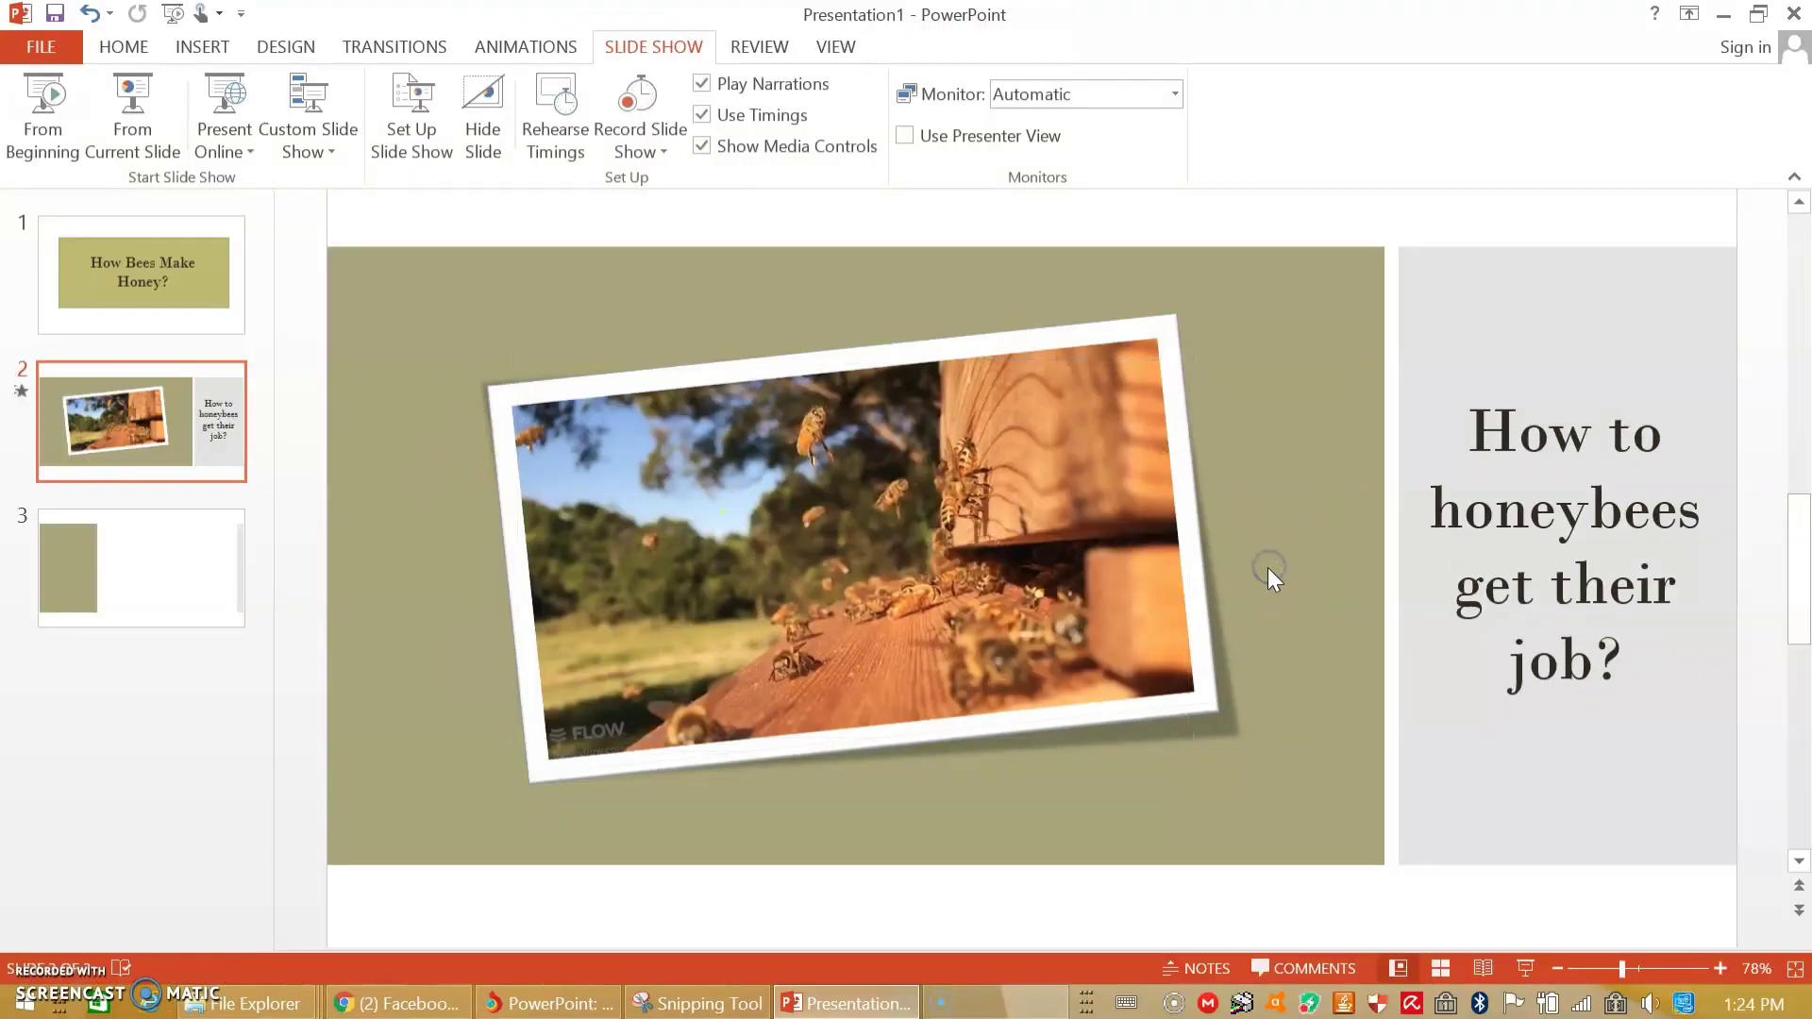
click(1275, 573)
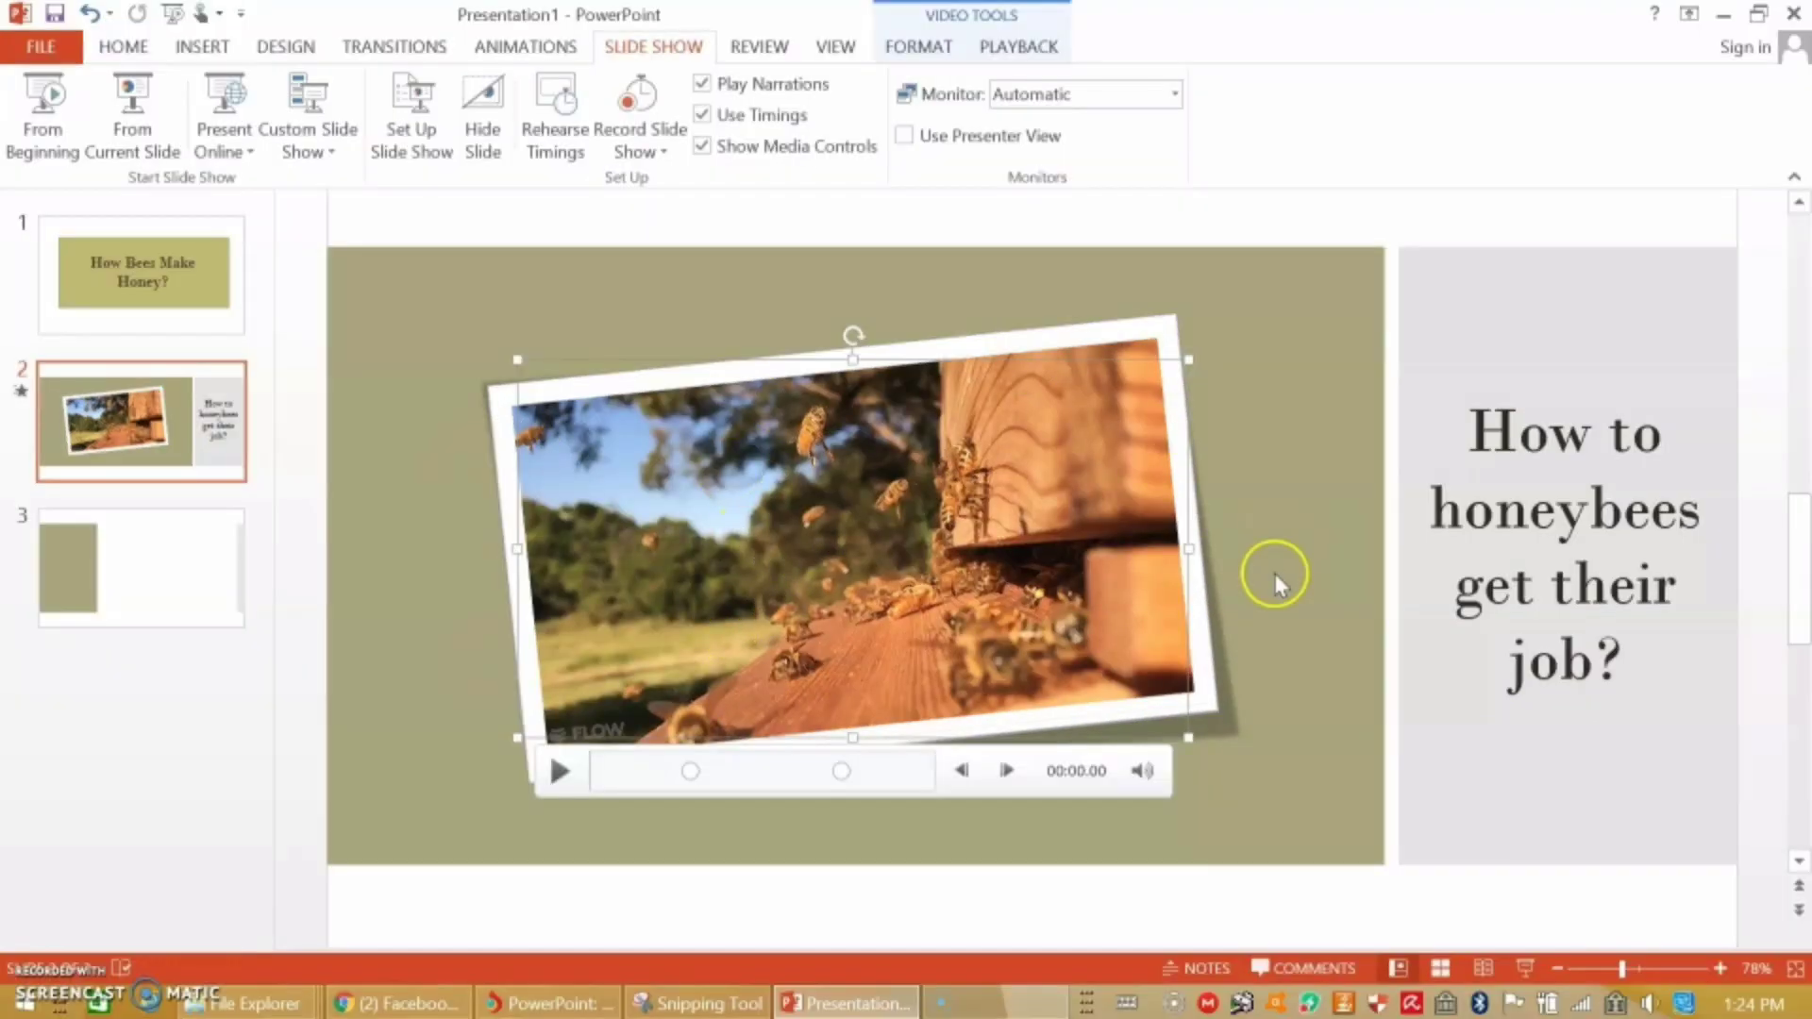